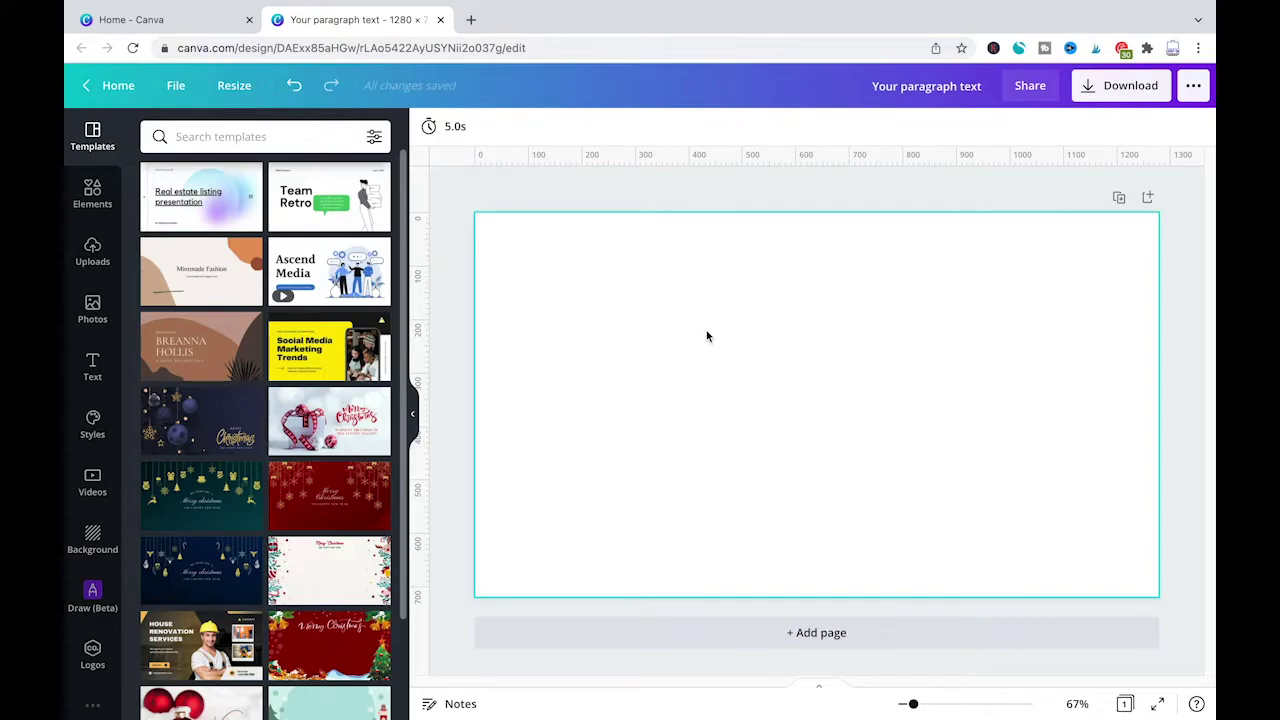
- Add a text box reading 'This is a Canva text' with a second line 'that I would like to indent later on'
key(t)
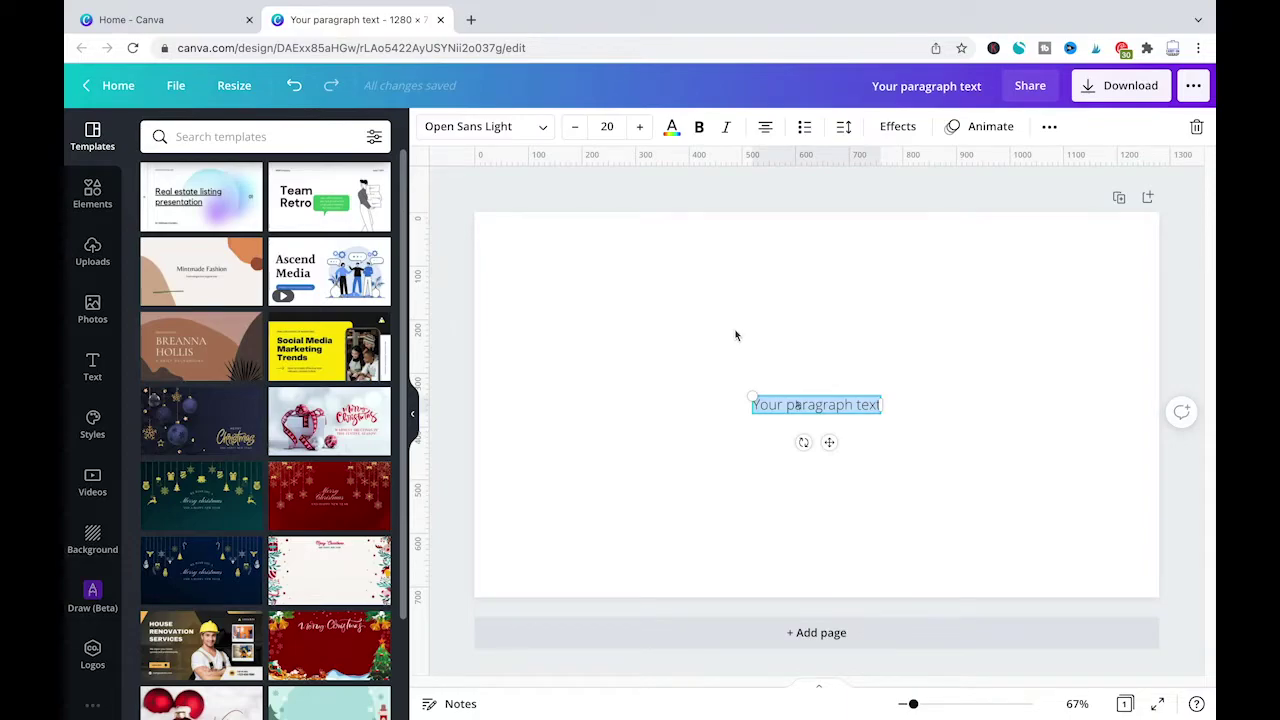
click(797, 404)
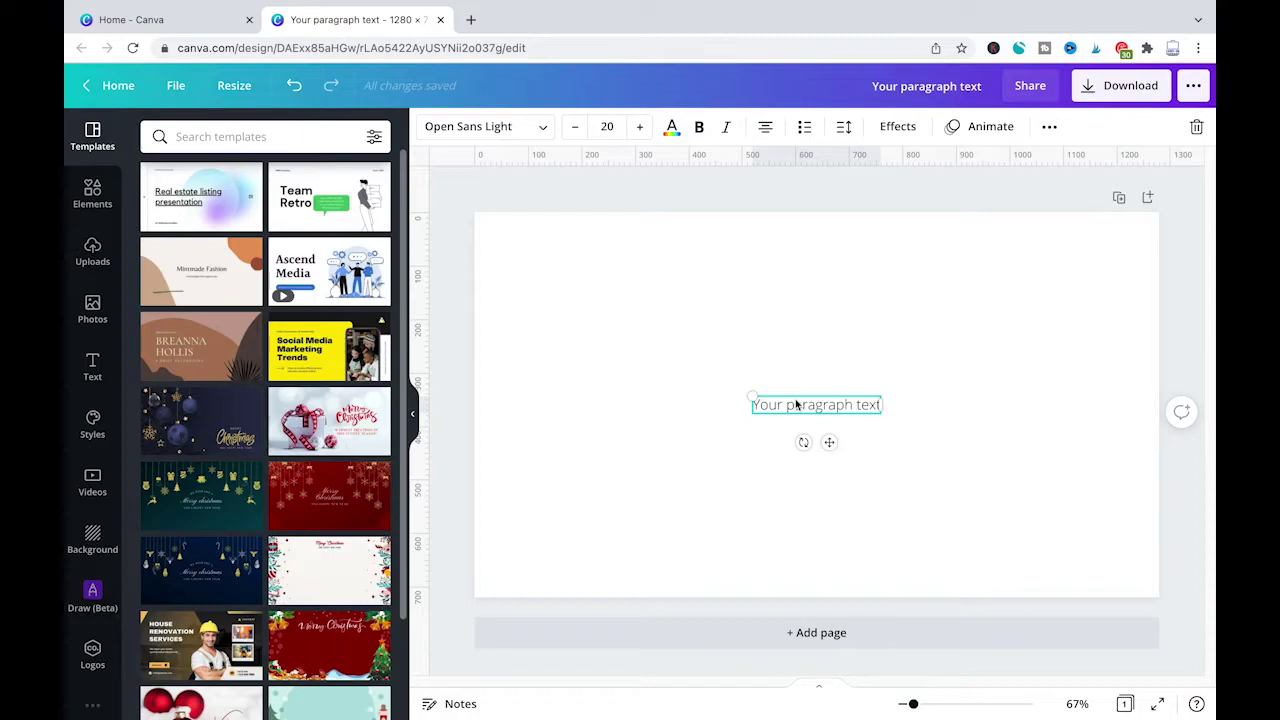
triple_click(797, 404)
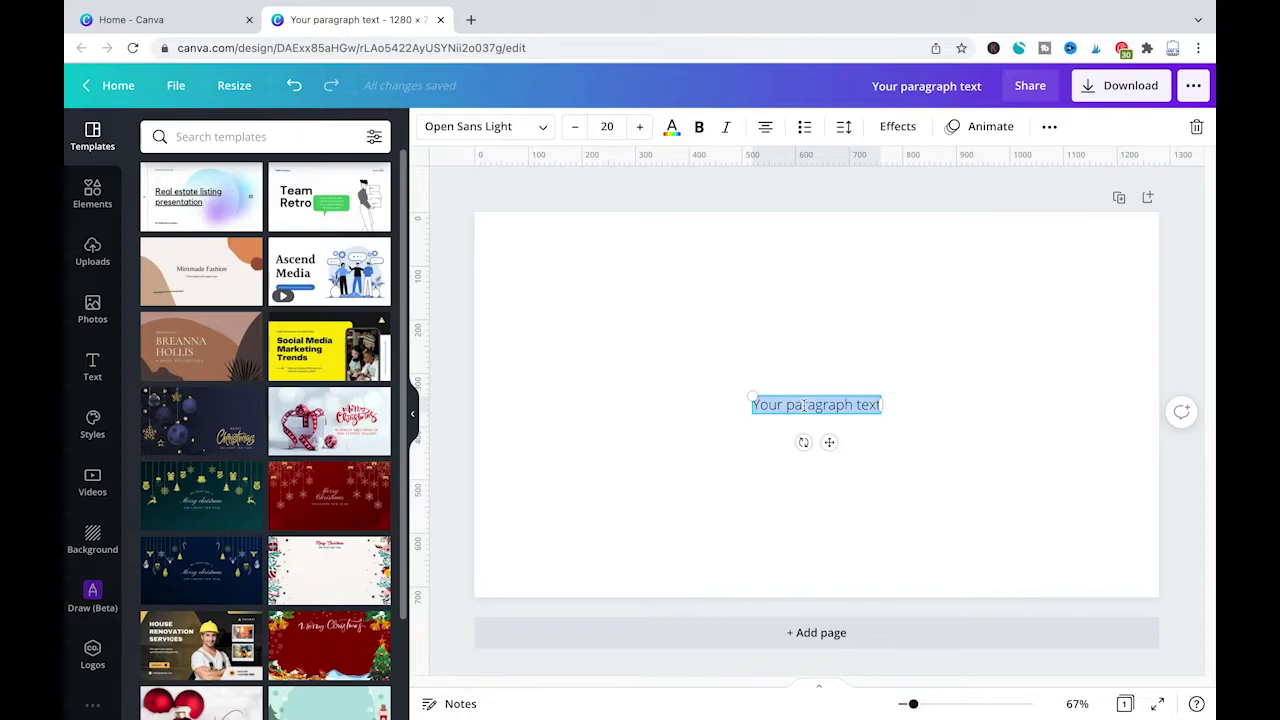
text(This is a Canva text)
key(Return)
text(that I would like to indent later on)
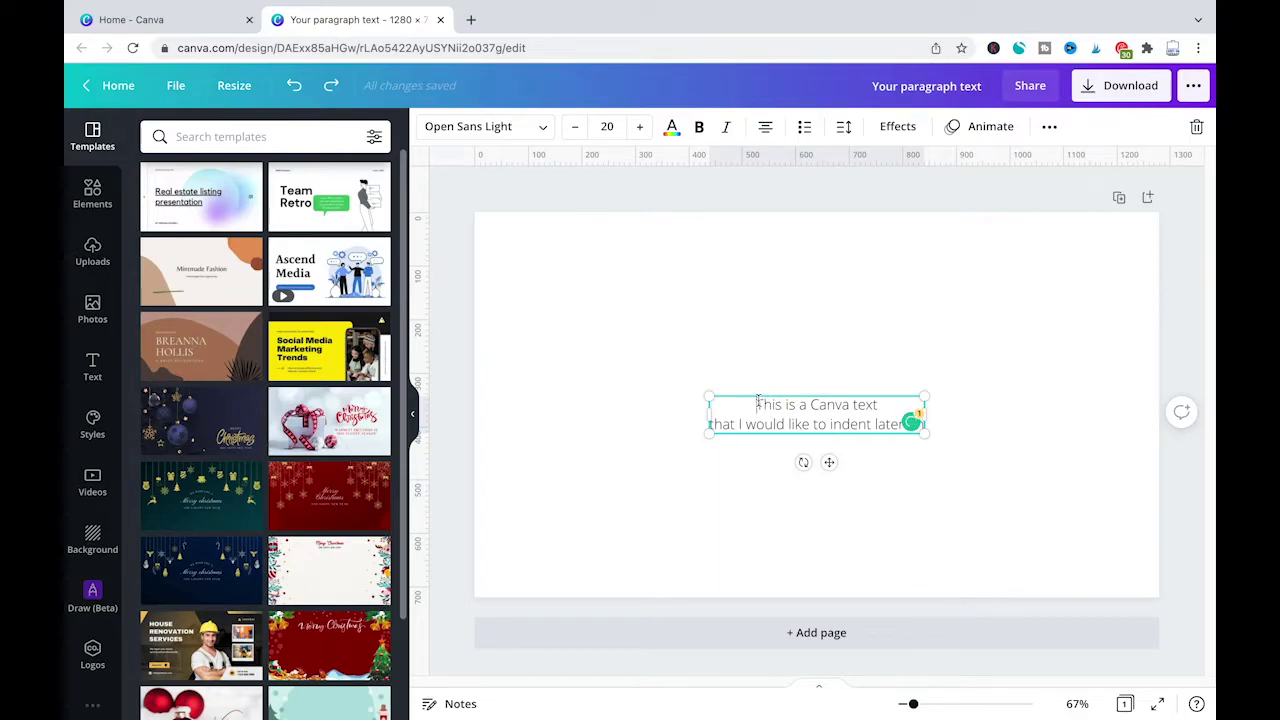
click(758, 404)
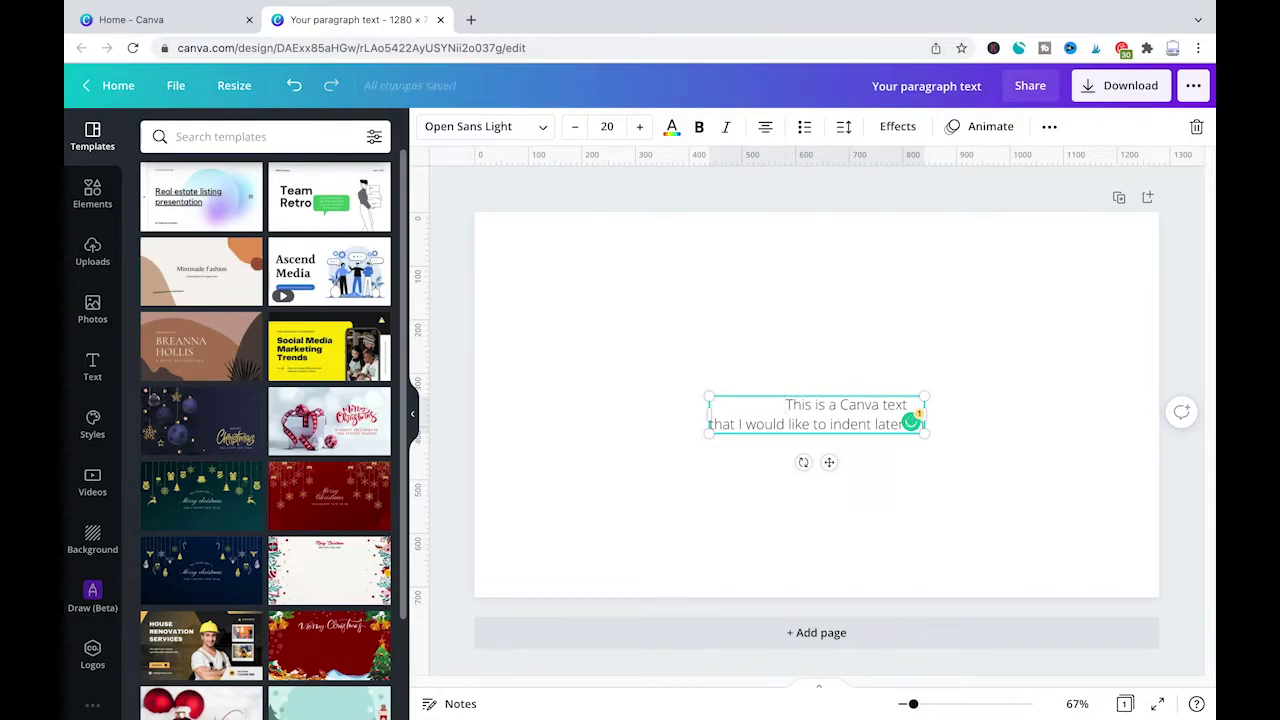
- Remove leading spaces from the first line, then delete the whole text box
key(BackSpace)
key(BackSpace)
key(BackSpace)
key(BackSpace)
key(BackSpace)
key(BackSpace)
key(BackSpace)
key(BackSpace)
key(BackSpace)
key(BackSpace)
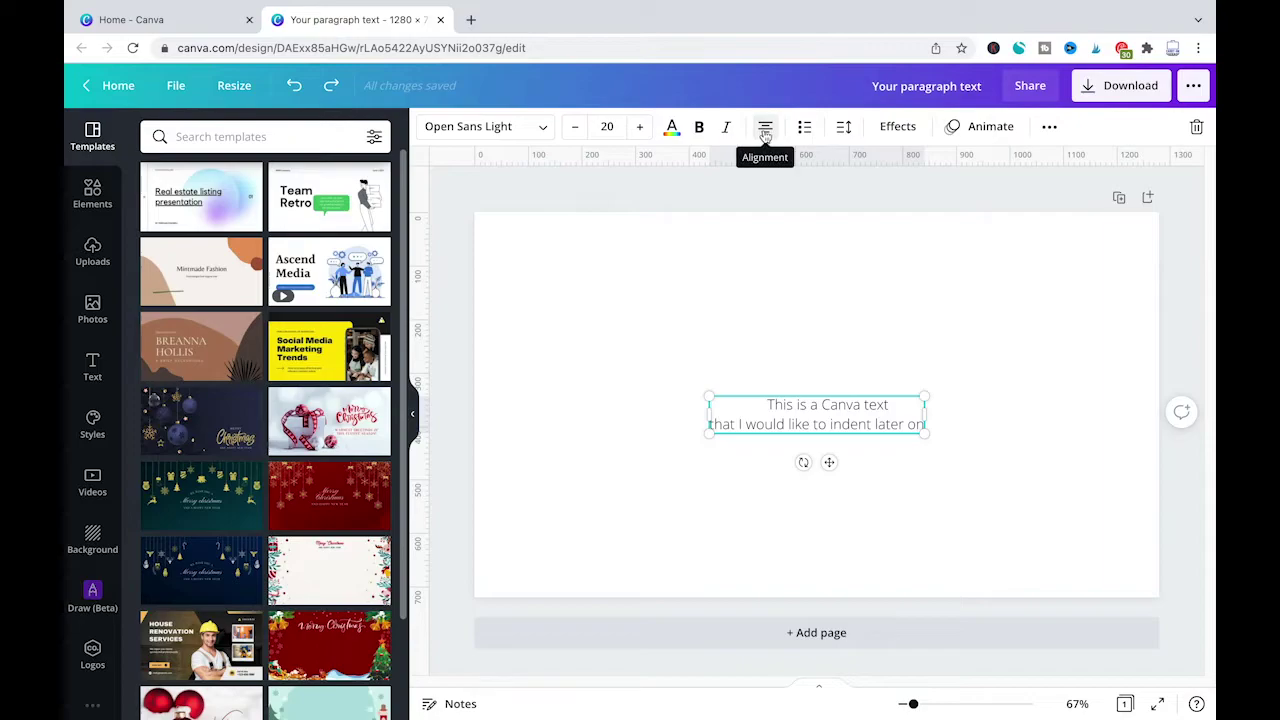
key(Delete)
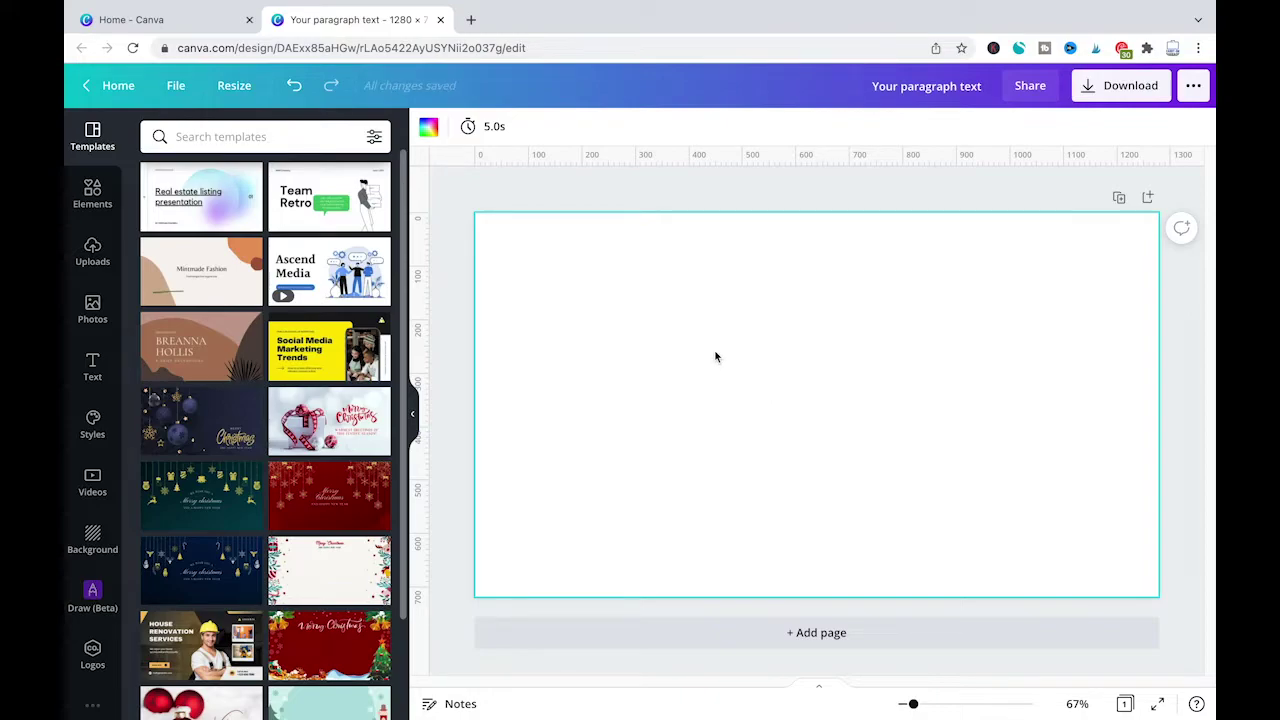
key(t)
double_click(808, 405)
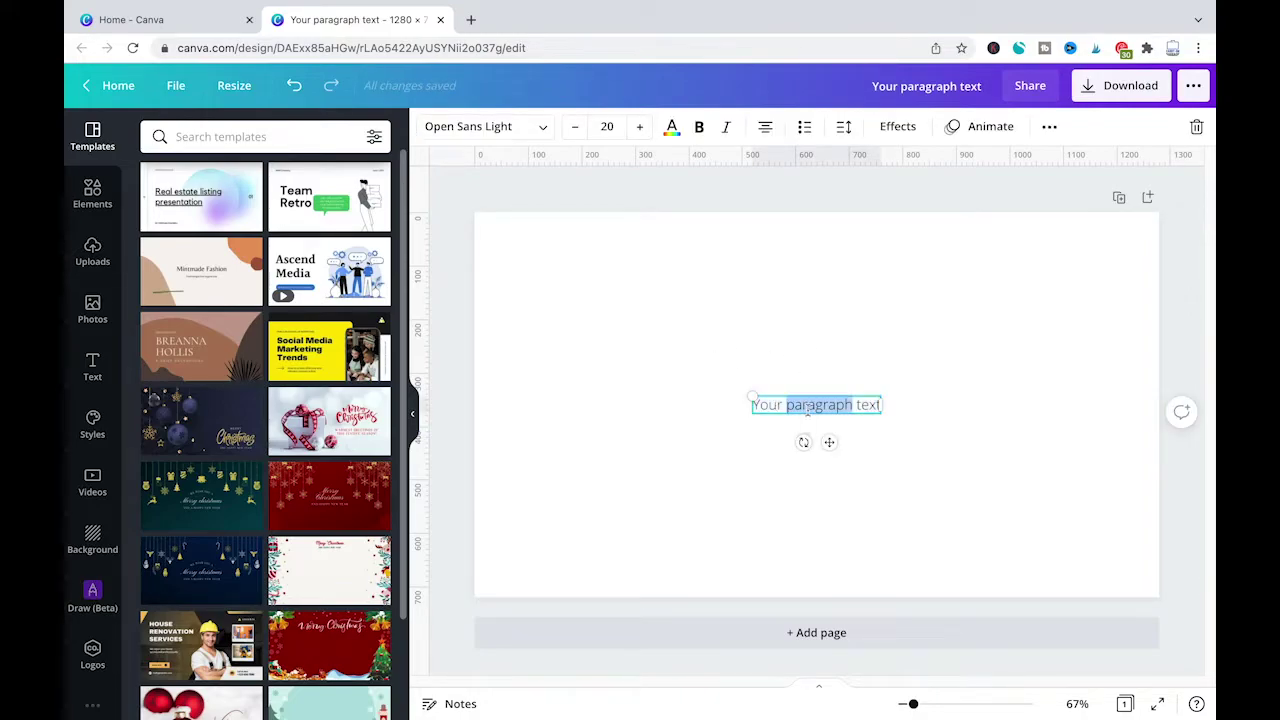
triple_click(808, 405)
text(This is a rando)
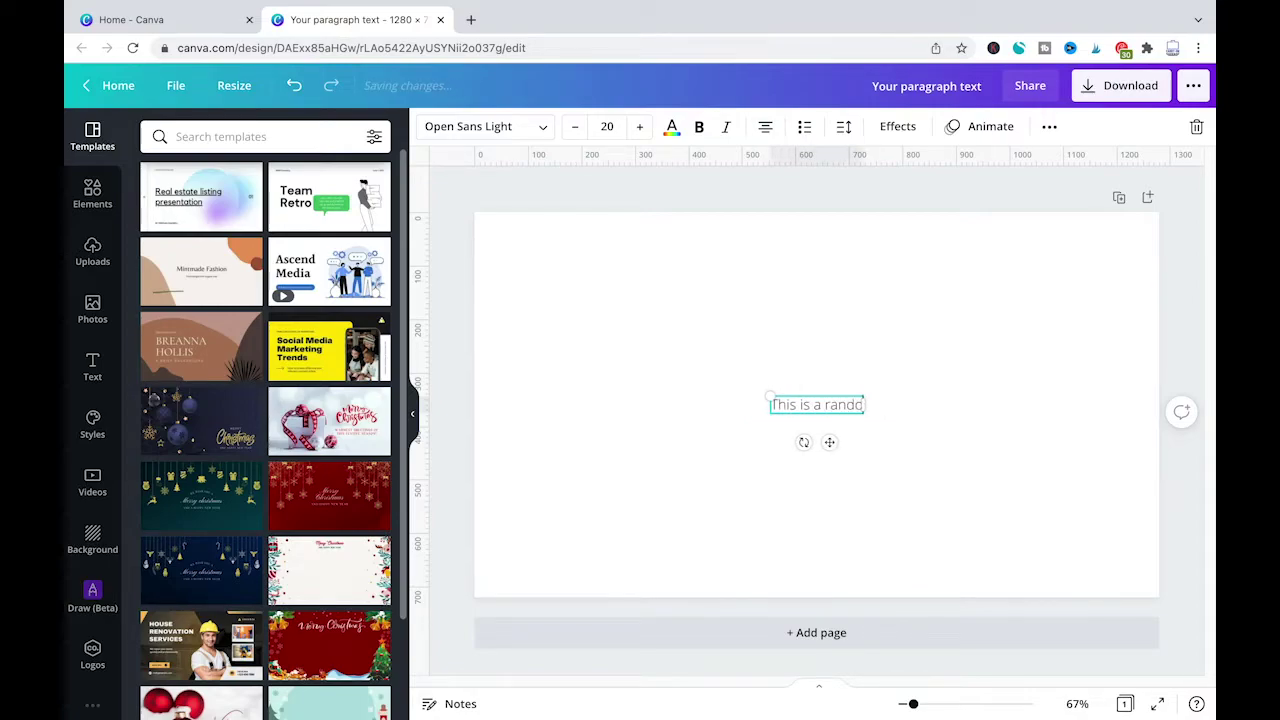
text(m text for us to )
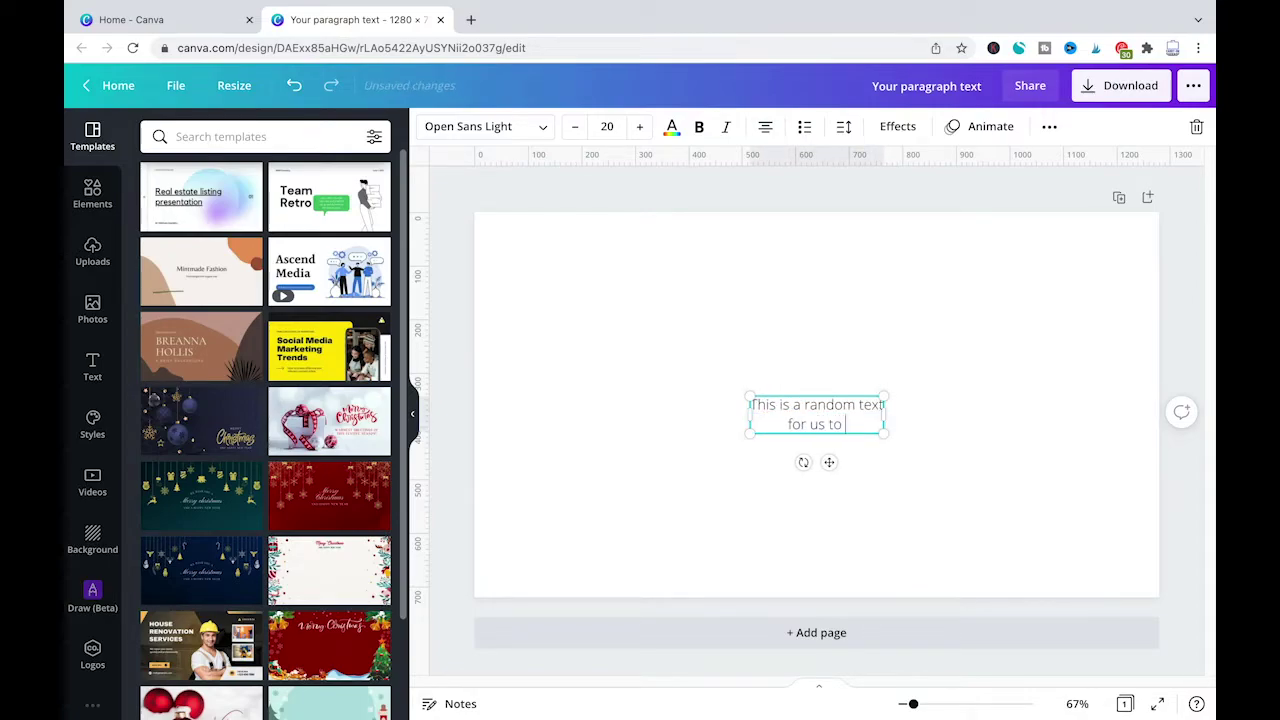
text(show....)
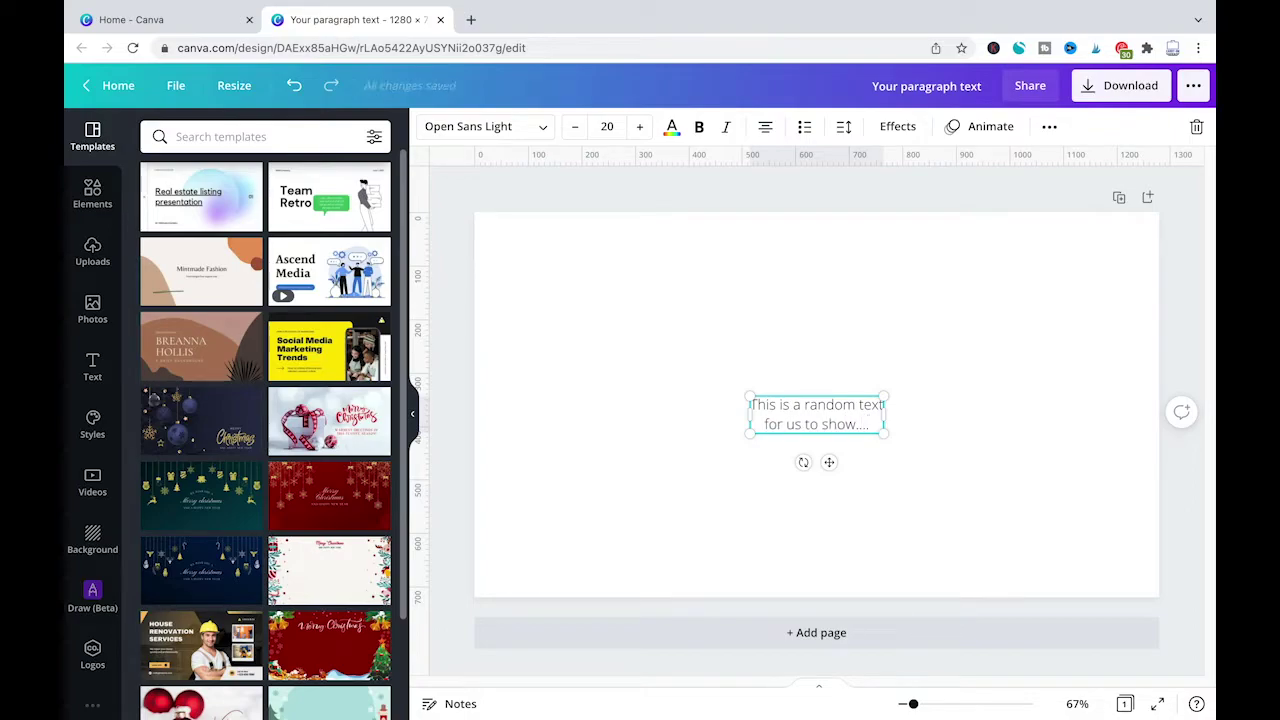
drag(752, 404, 870, 424)
click(870, 424)
key(ctrl+a)
click(764, 126)
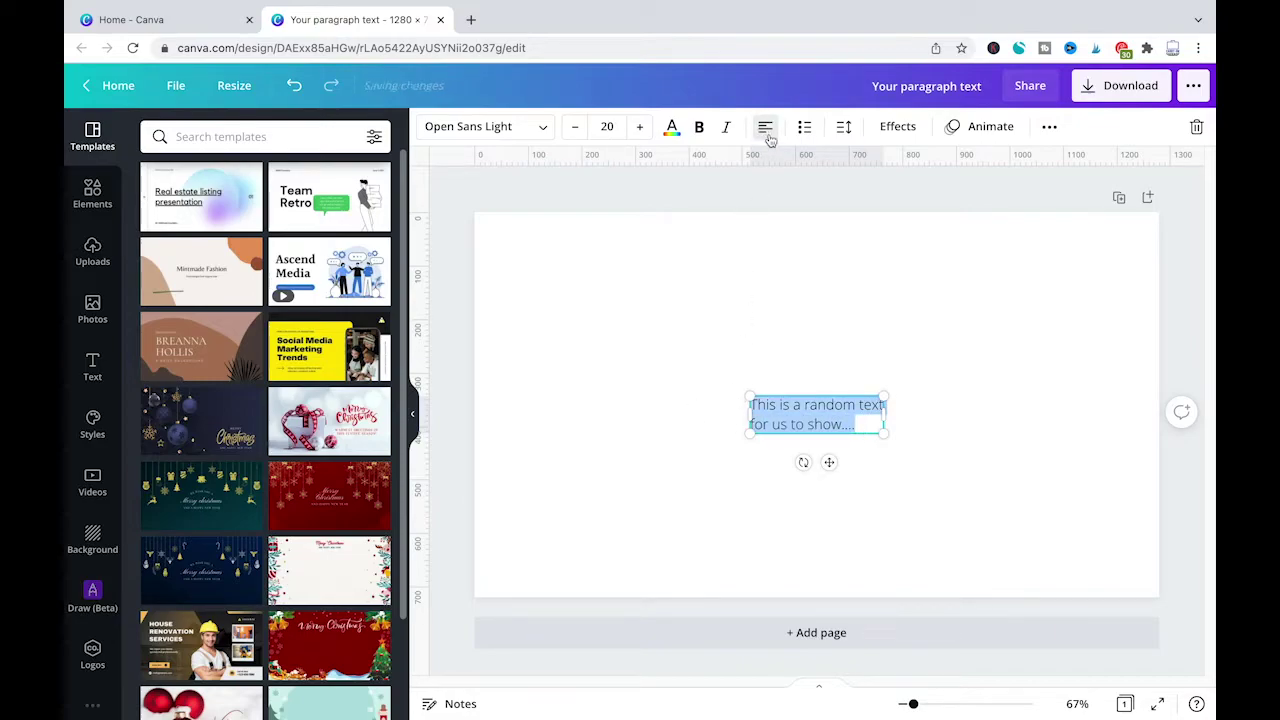
click(786, 423)
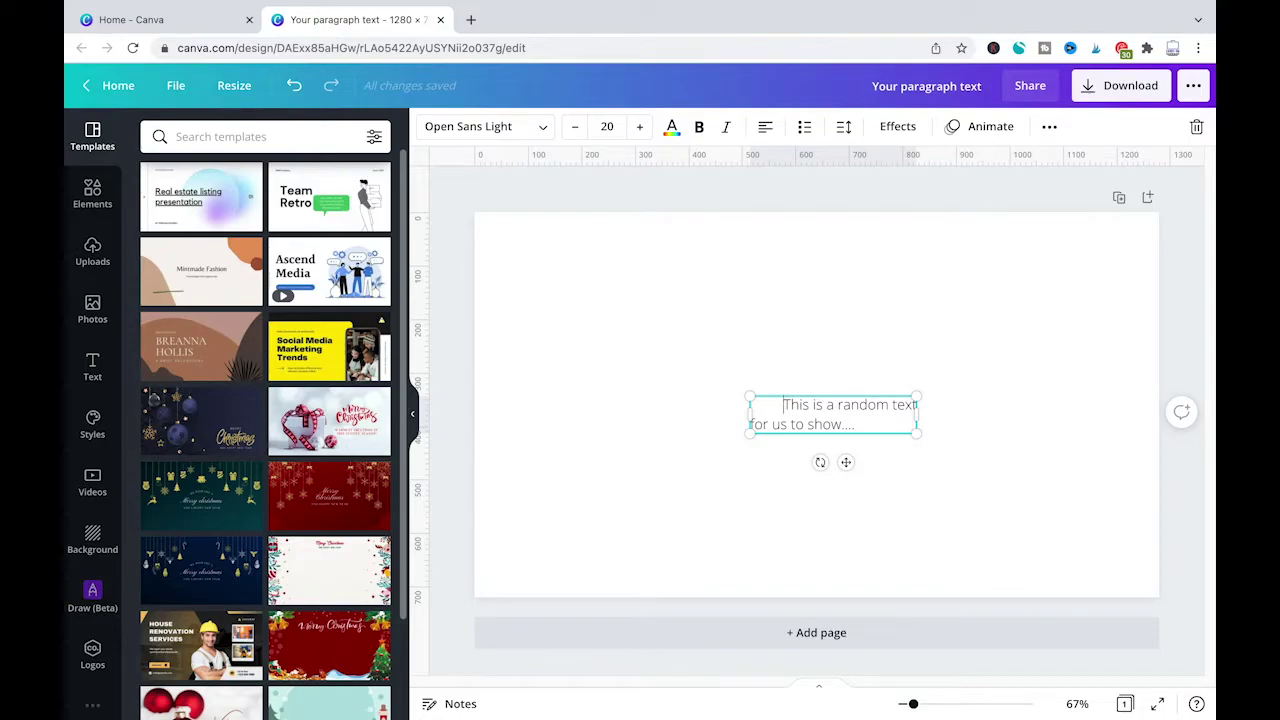
key(Delete)
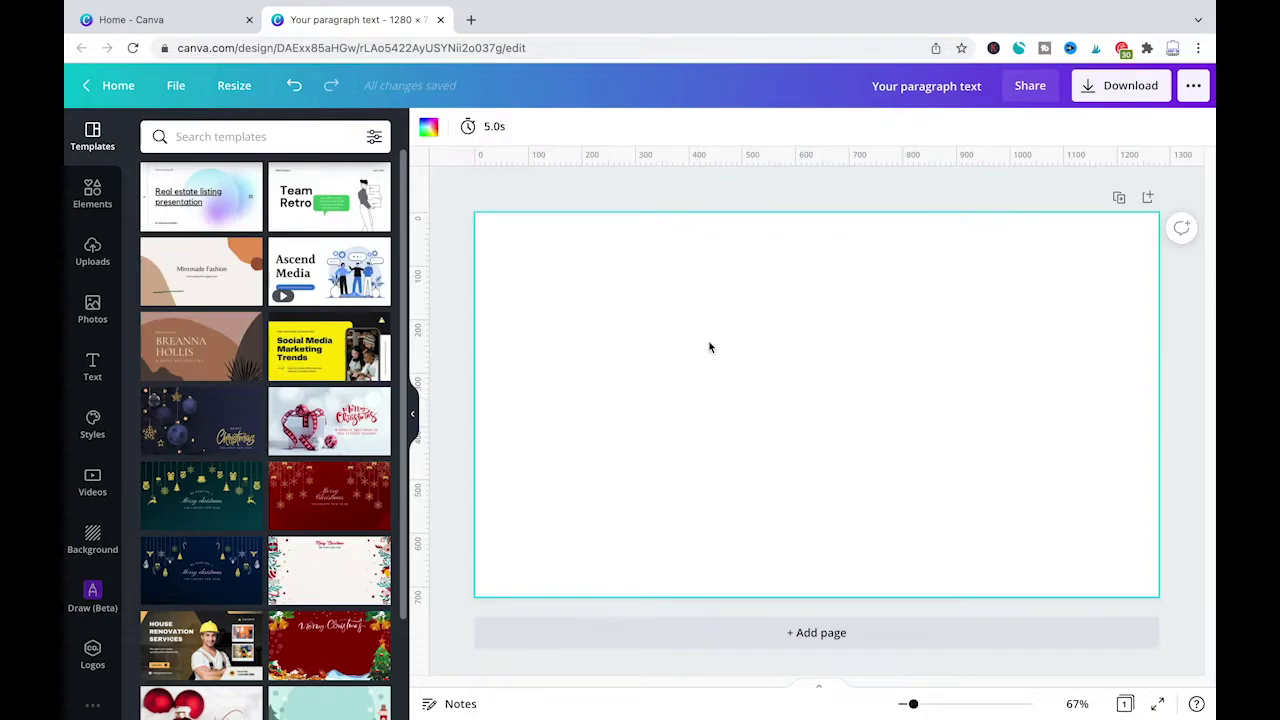
- Add a 'Your paragraph text' box and duplicate it with Ctrl+D
key(t)
click(826, 451)
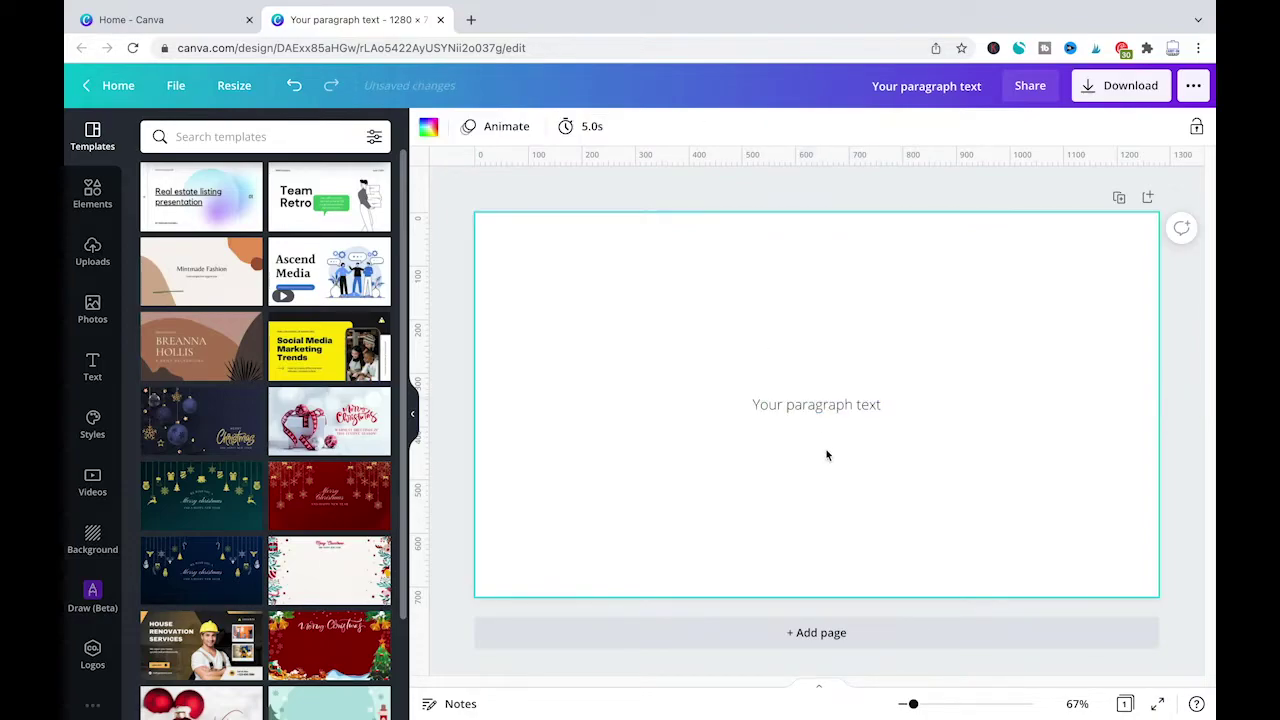
click(818, 414)
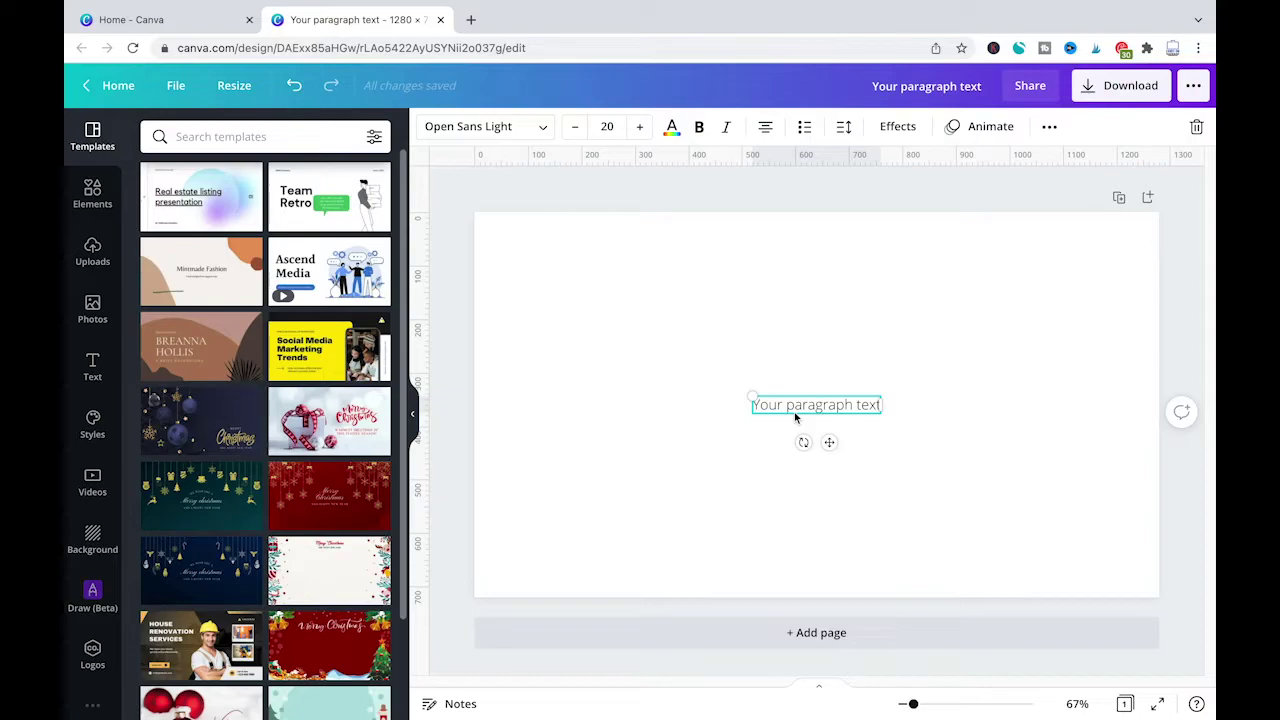
click(831, 335)
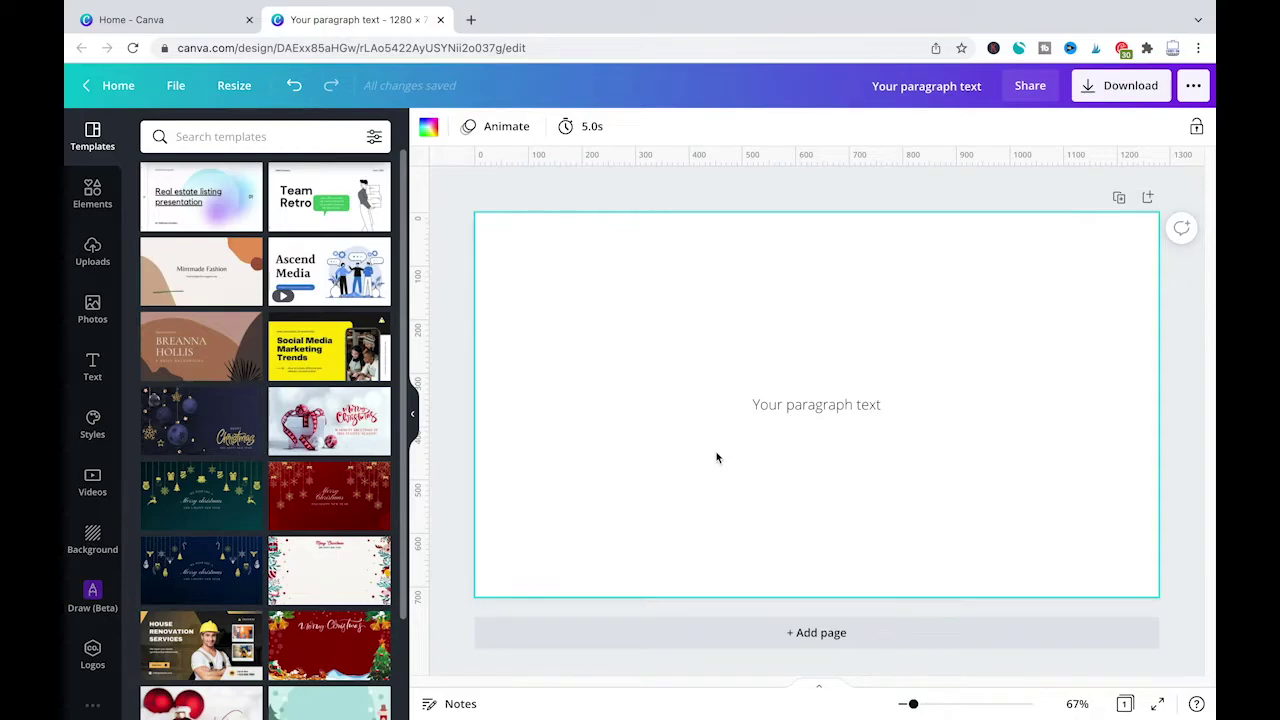
key(ctrl+d)
key(ctrl+d)
key(ctrl+d)
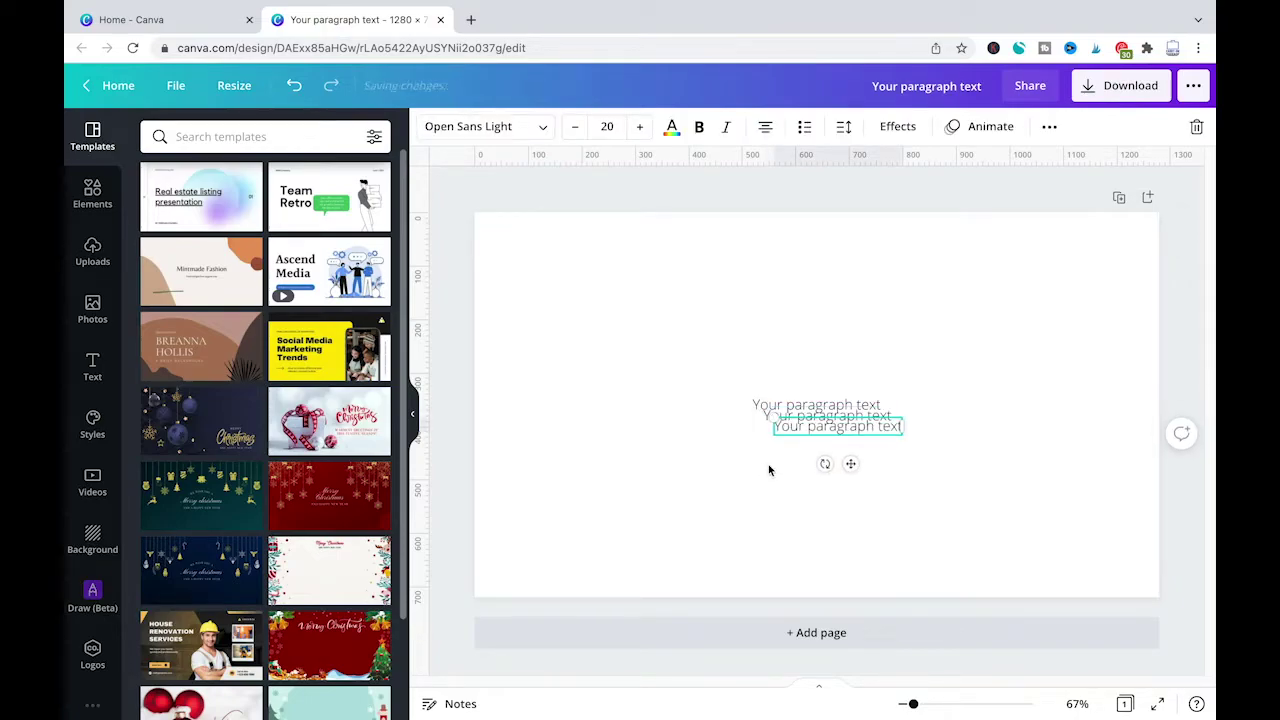
key(ctrl+z)
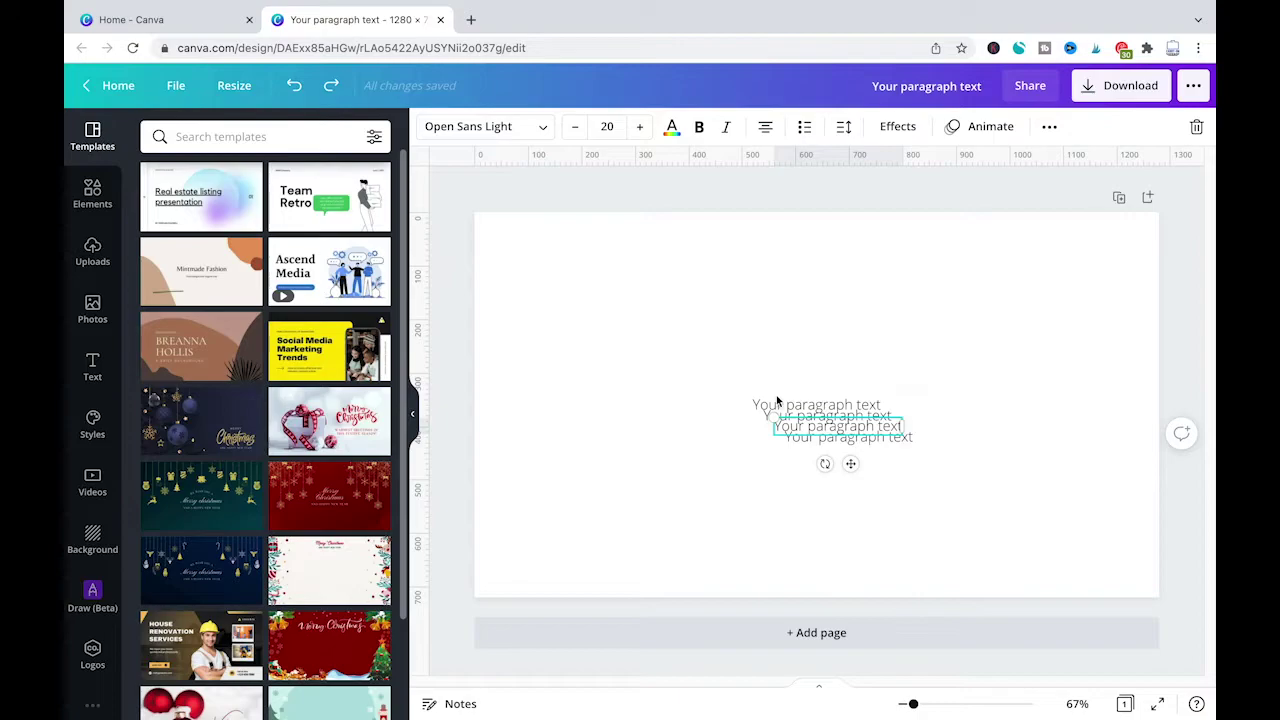
- Move two of the text boxes toward the upper left and hide the rulers
drag(776, 400, 645, 318)
drag(766, 417, 625, 347)
click(668, 320)
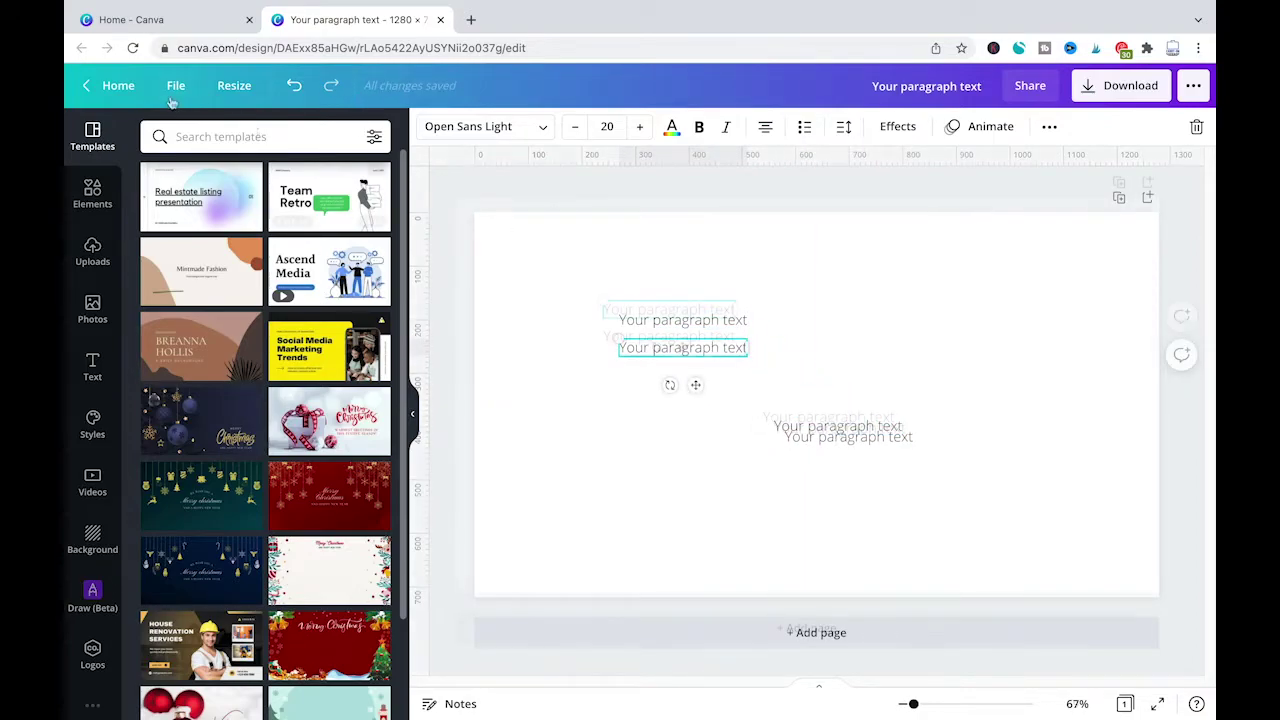
key(shift+r)
- Stack the remaining text boxes flush left in a column under the upper ones
click(176, 85)
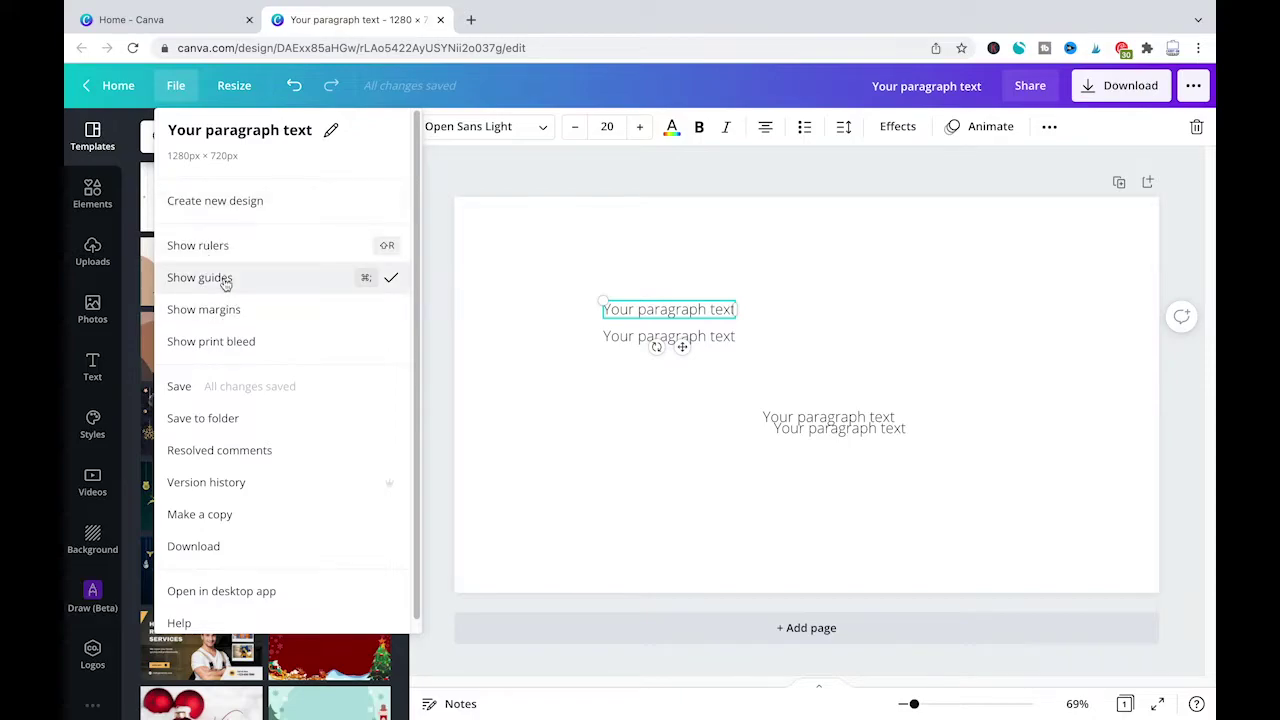
click(628, 264)
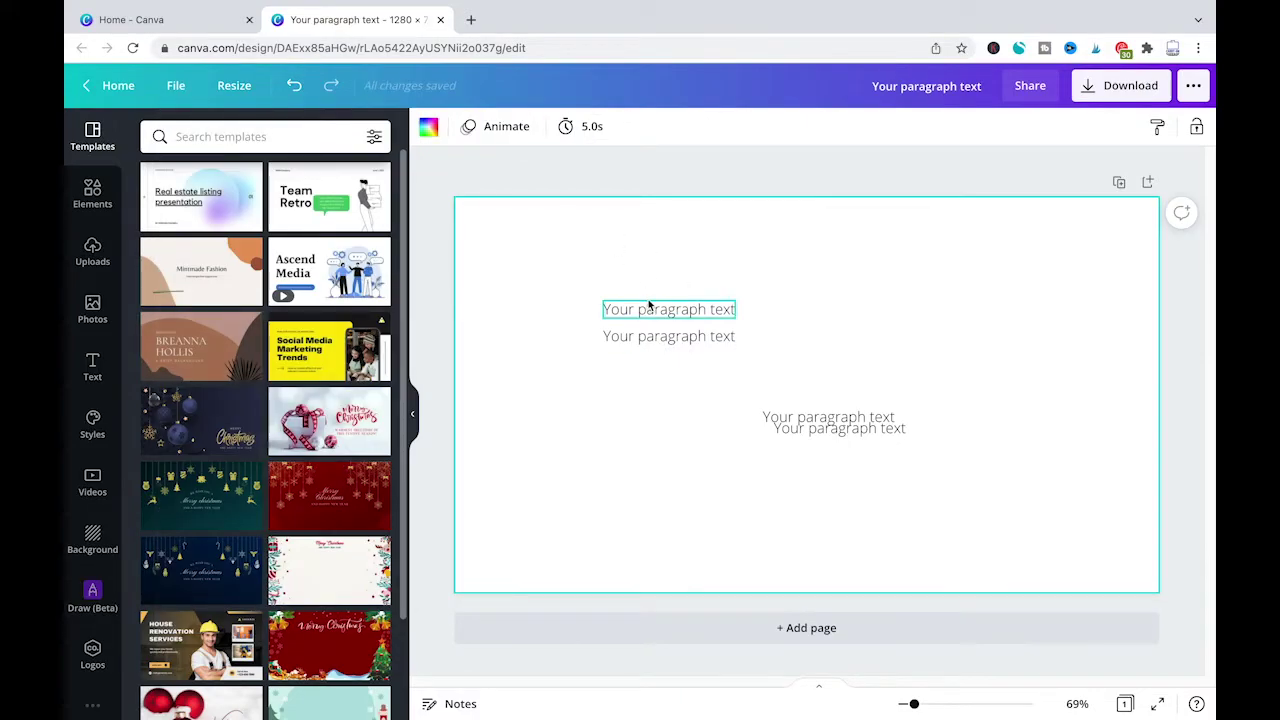
click(648, 303)
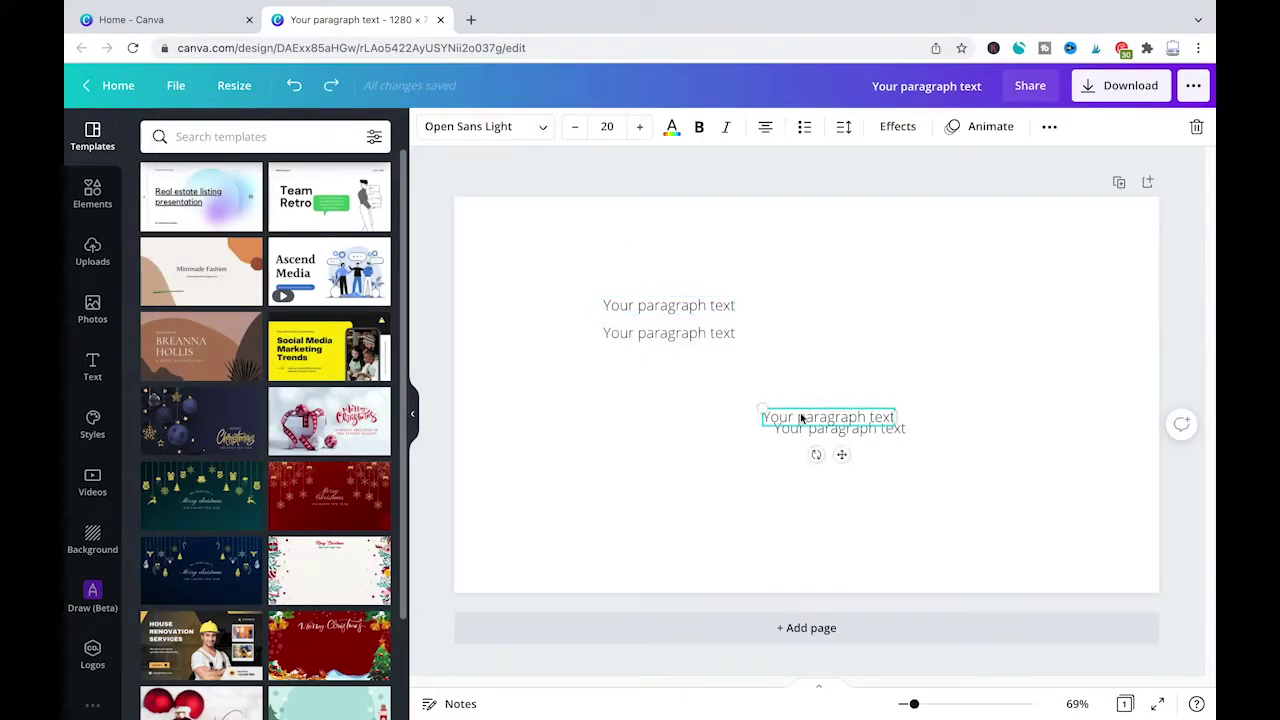
drag(800, 418, 641, 361)
drag(828, 434, 655, 401)
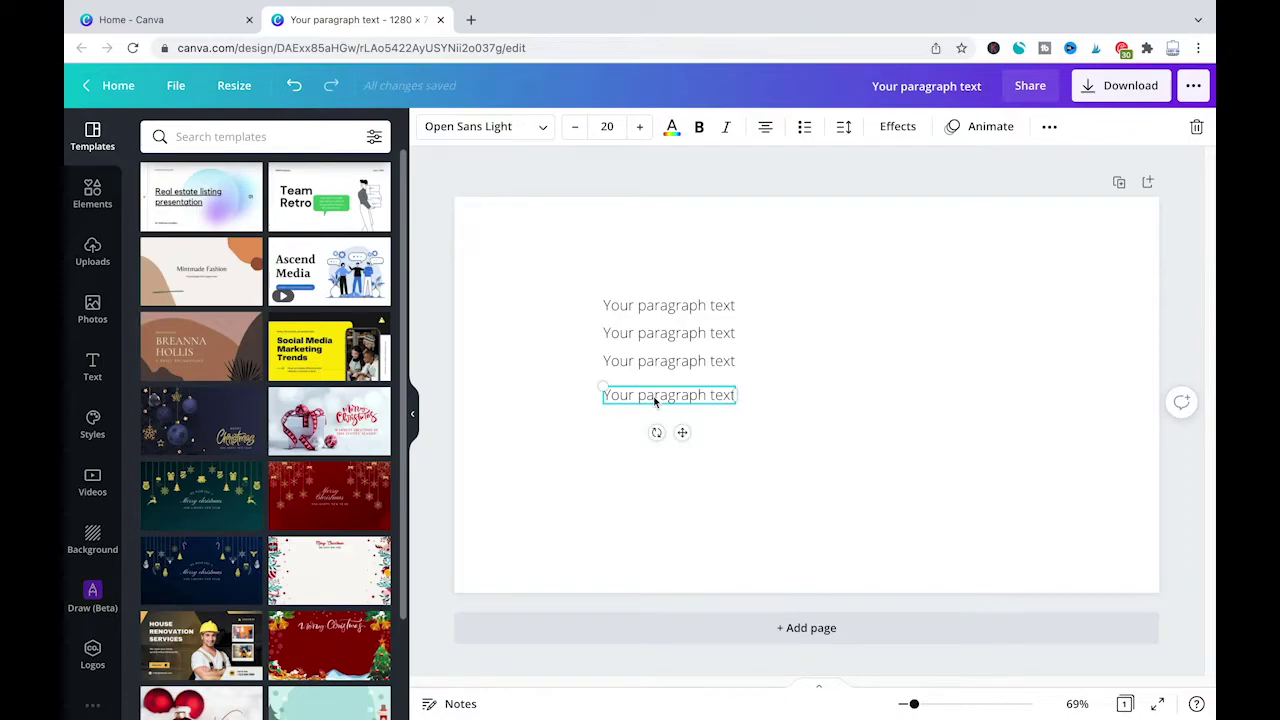
- Shift the top line slightly right as an indent and nudge the third line down
click(636, 309)
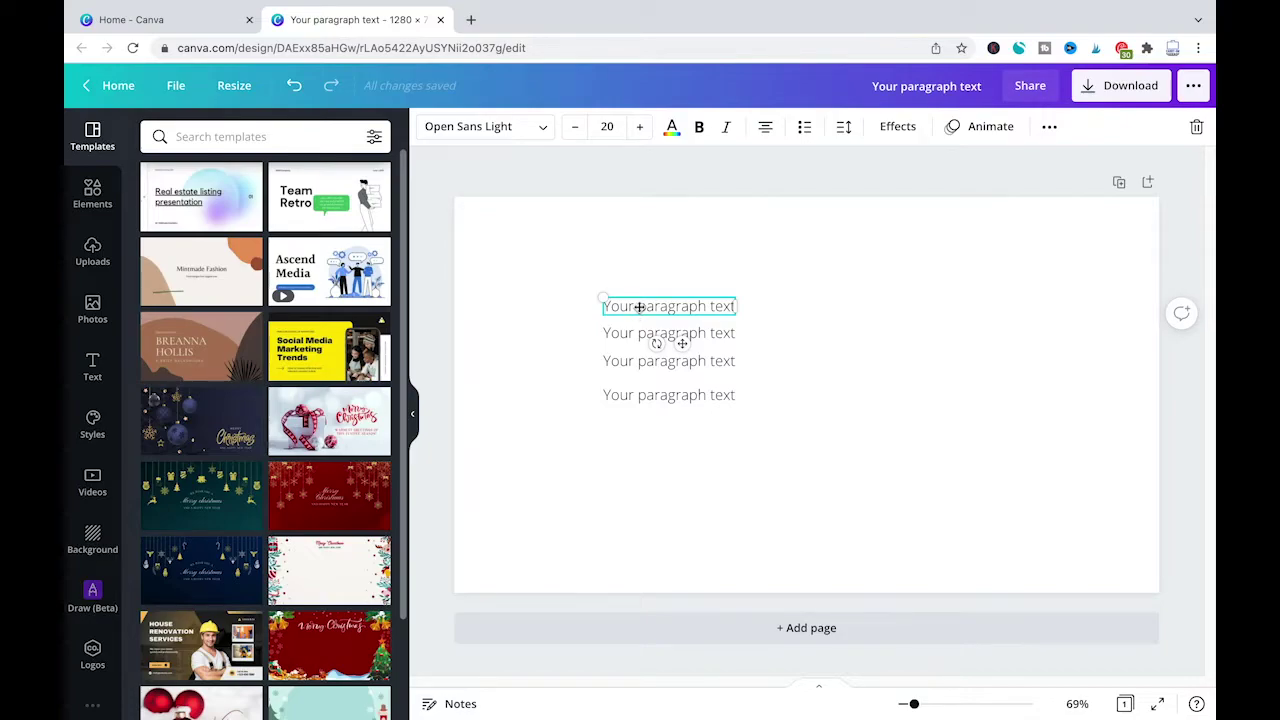
drag(636, 309, 666, 307)
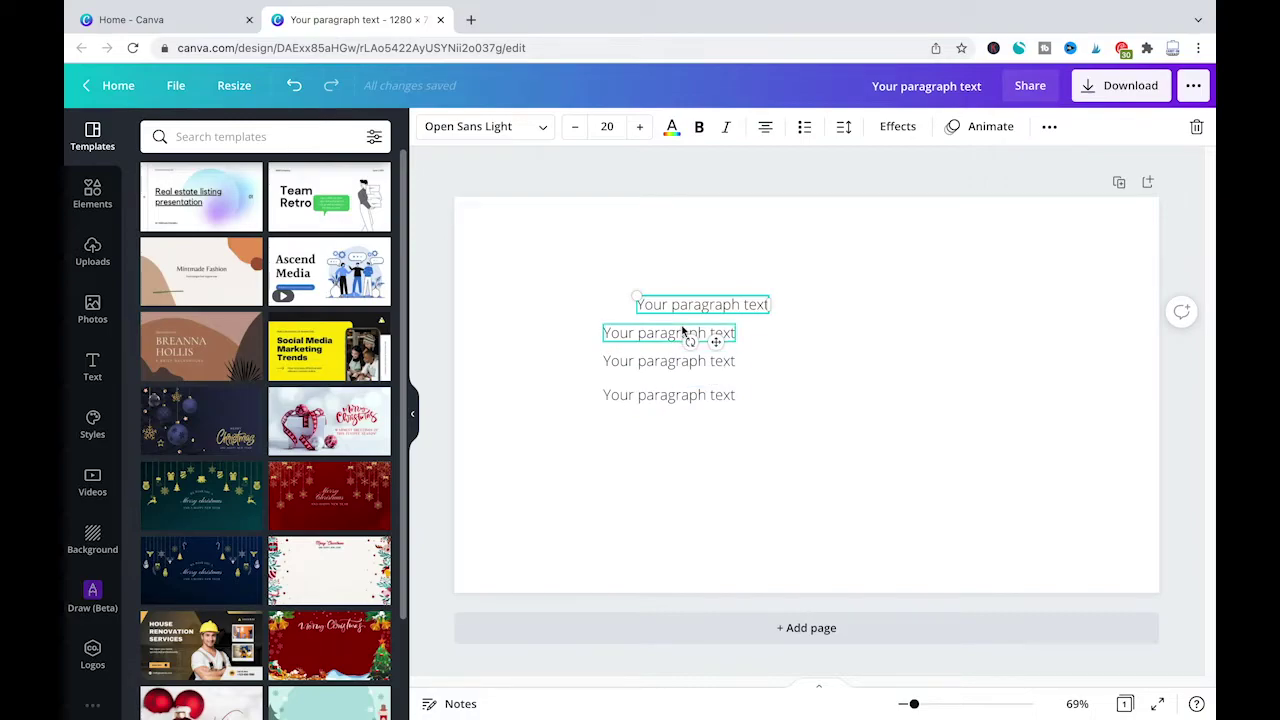
click(648, 363)
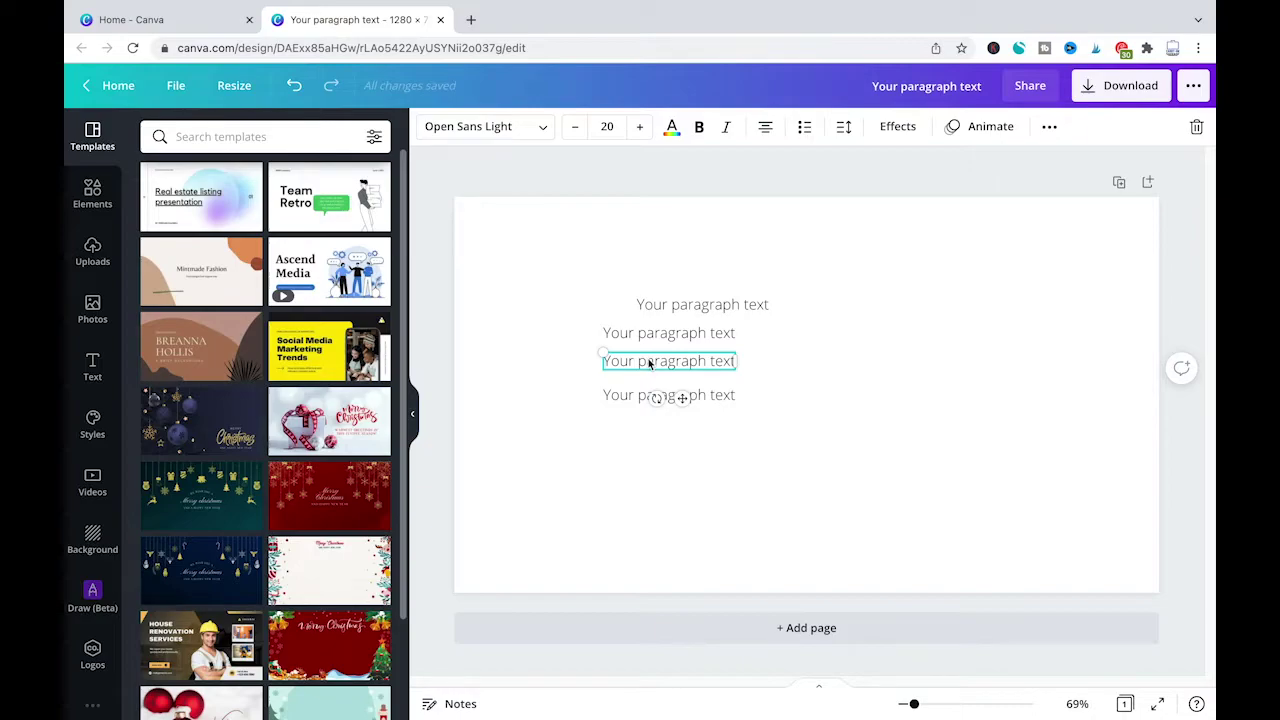
drag(648, 360, 648, 364)
click(641, 472)
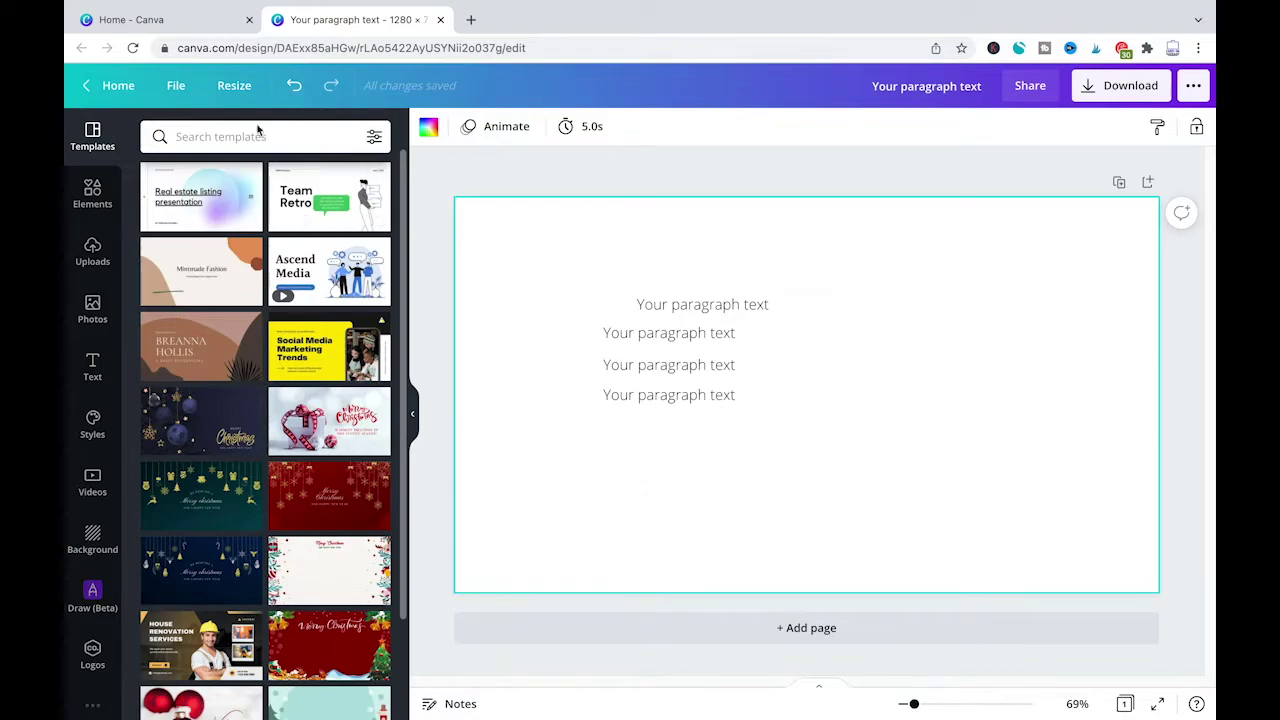
- Show rulers and add a horizontal guide just above the indented top text line
click(180, 88)
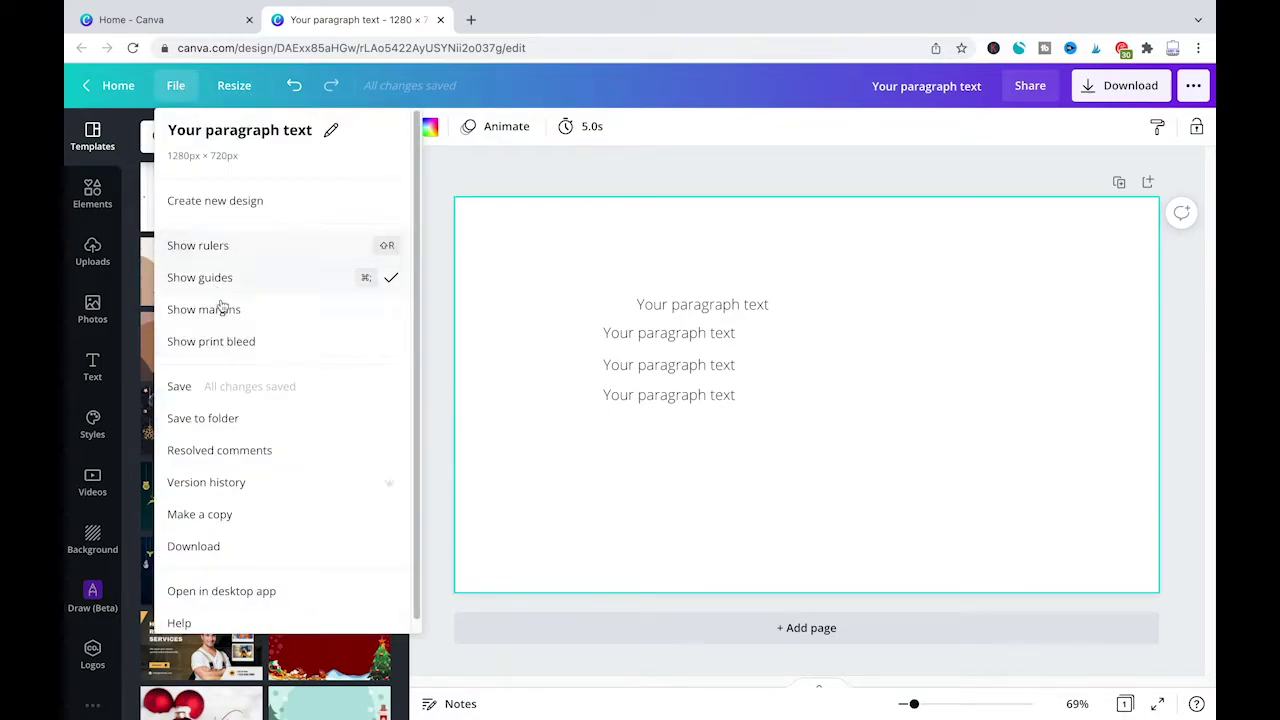
click(263, 250)
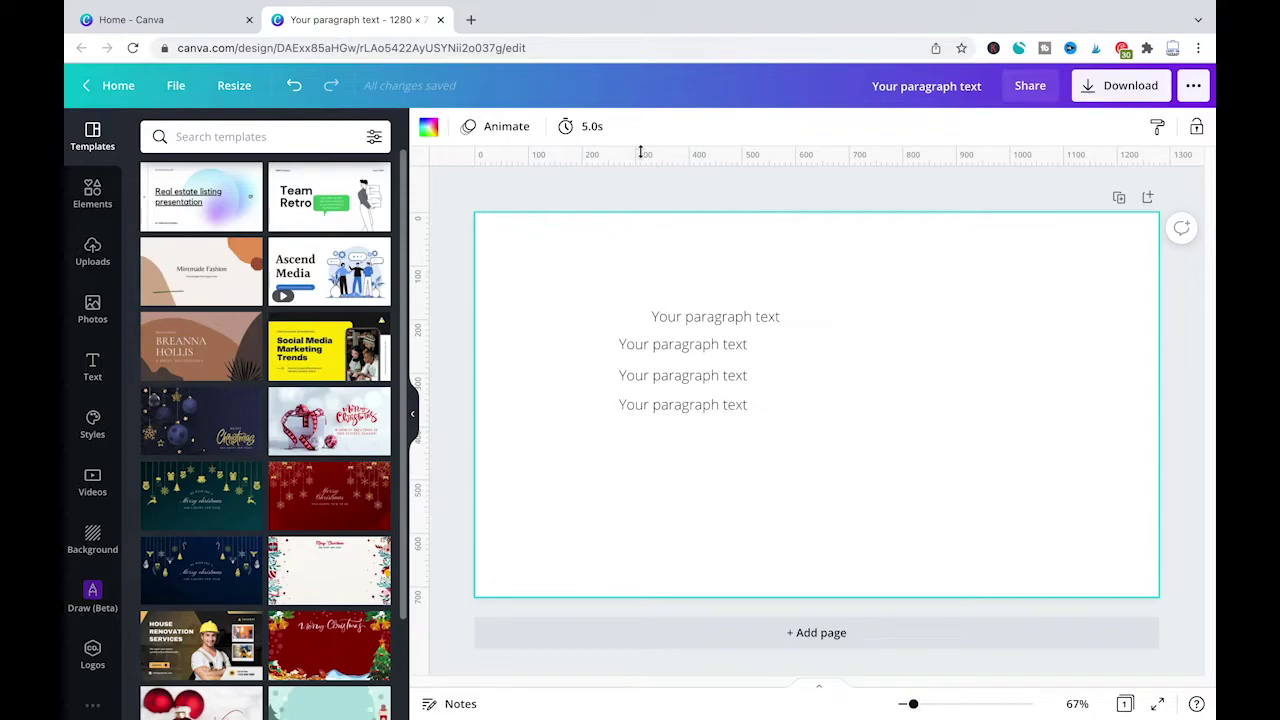
drag(640, 151, 638, 293)
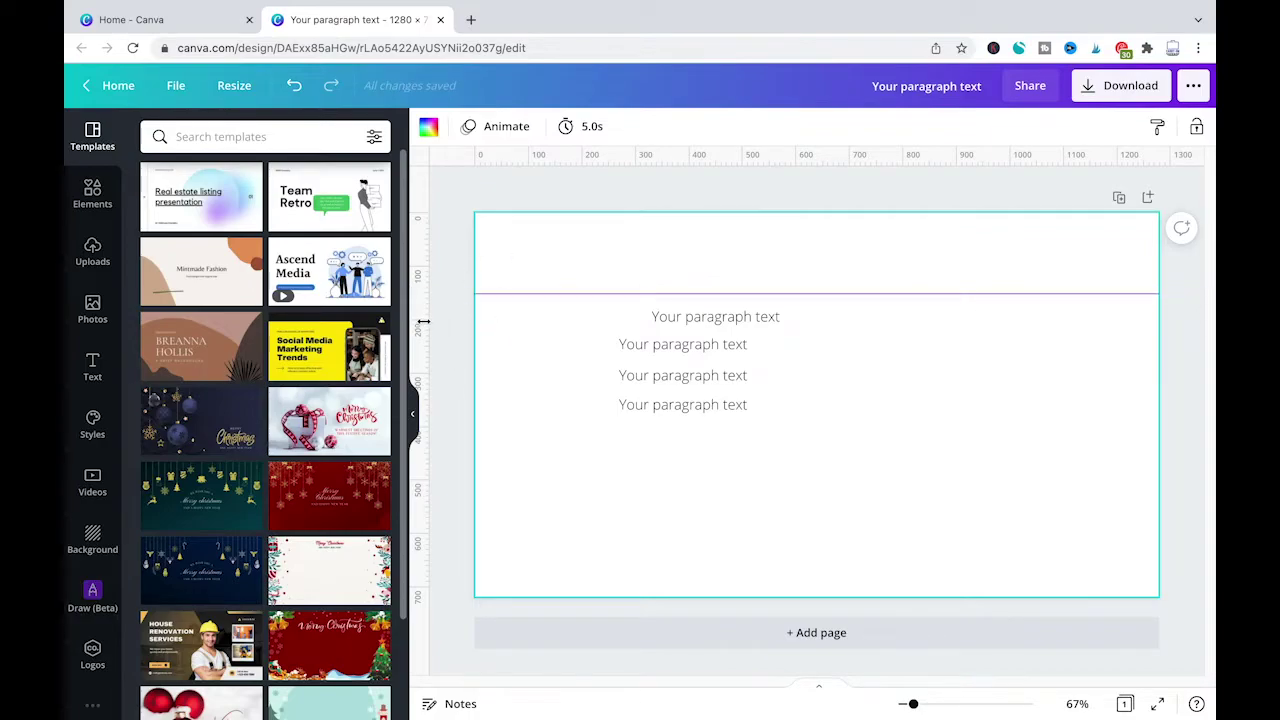
drag(421, 321, 610, 334)
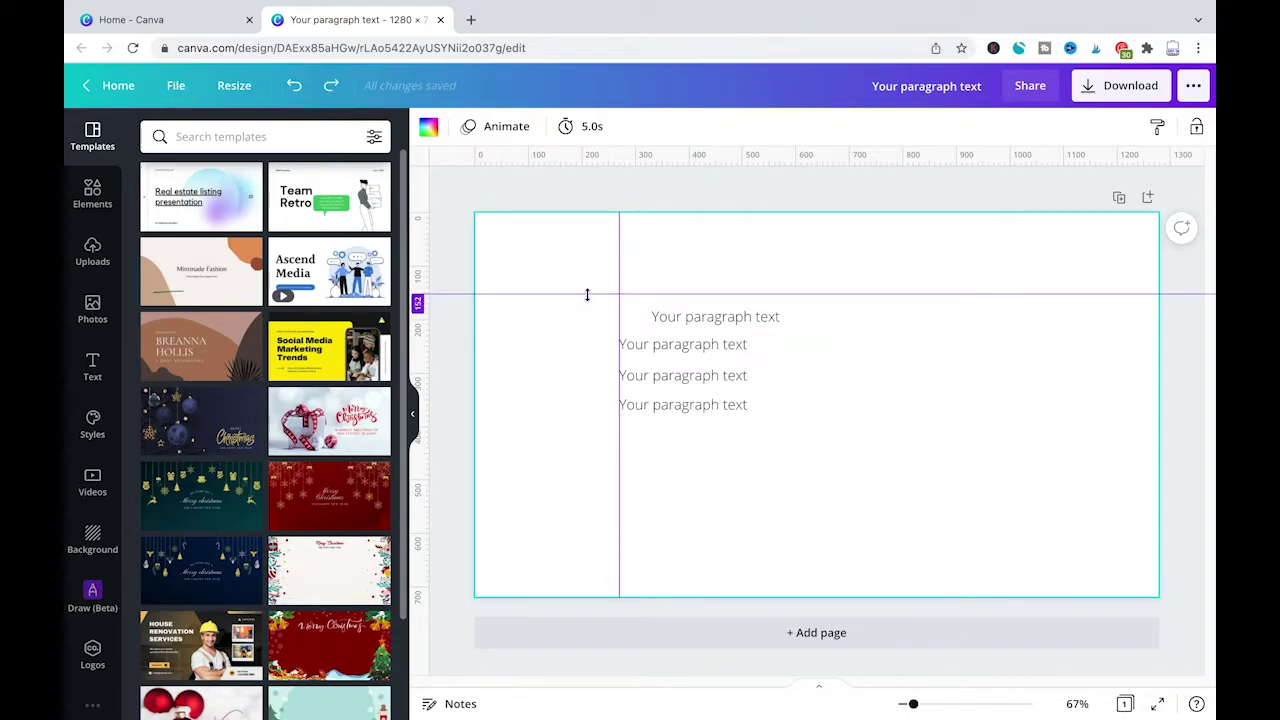
drag(587, 294, 594, 188)
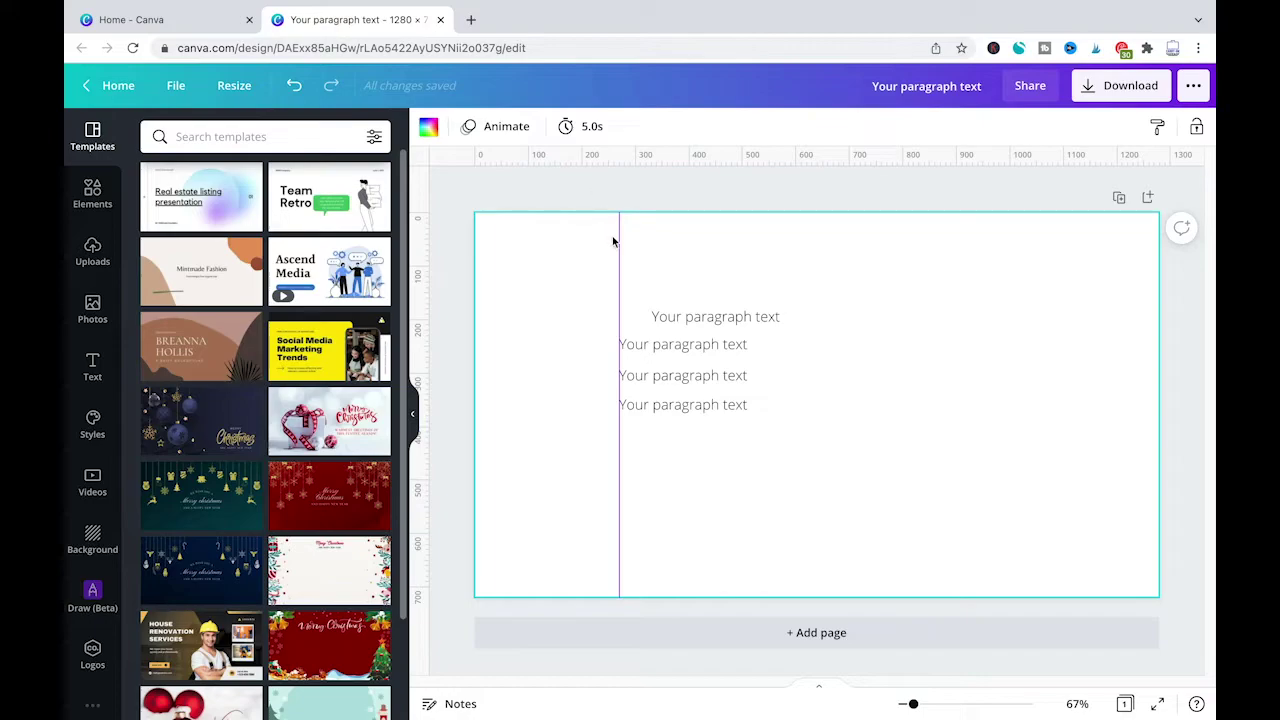
drag(618, 240, 448, 250)
- Search Elements for 'text box' and place the yellow quote box beside the paragraph lines
click(92, 192)
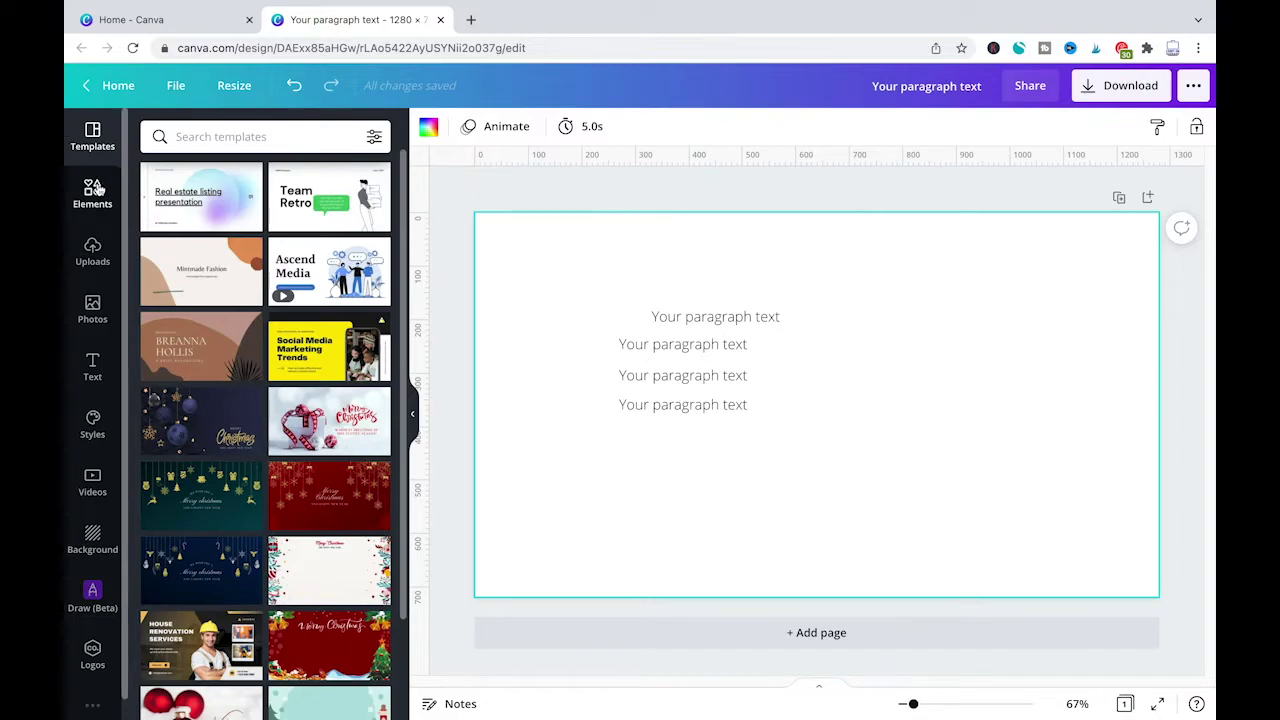
click(214, 140)
text(text box)
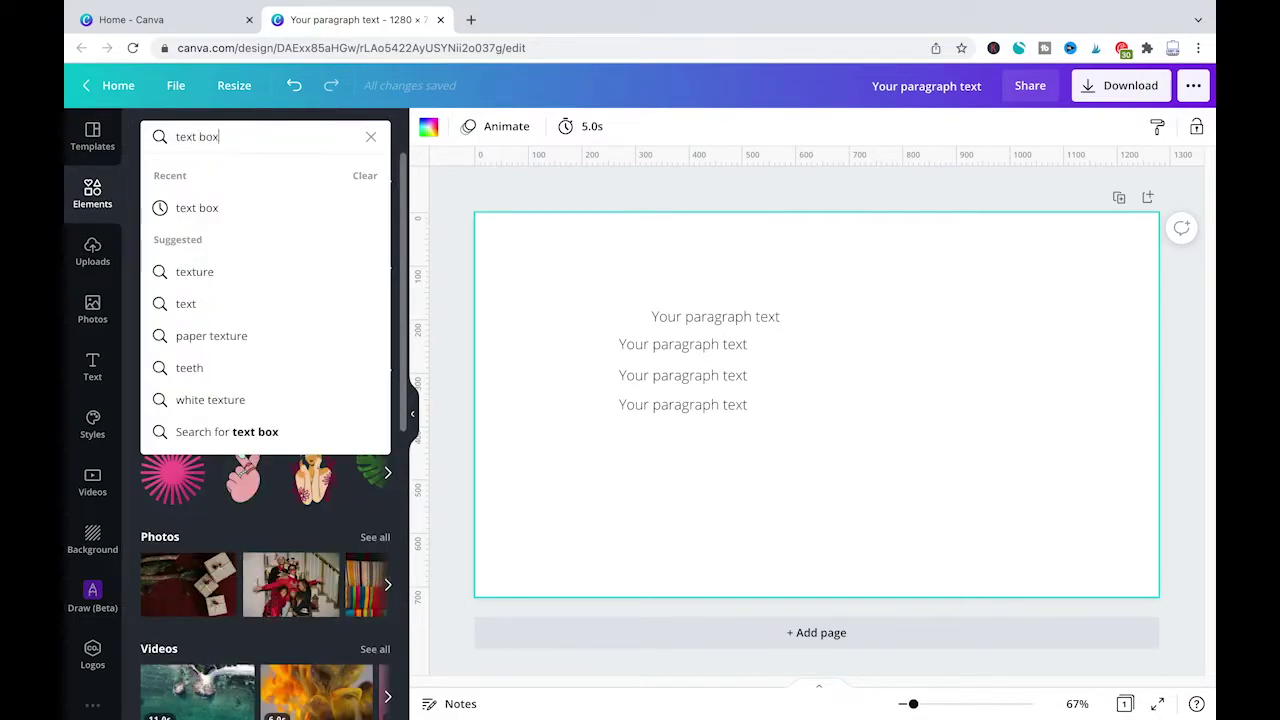
key(Return)
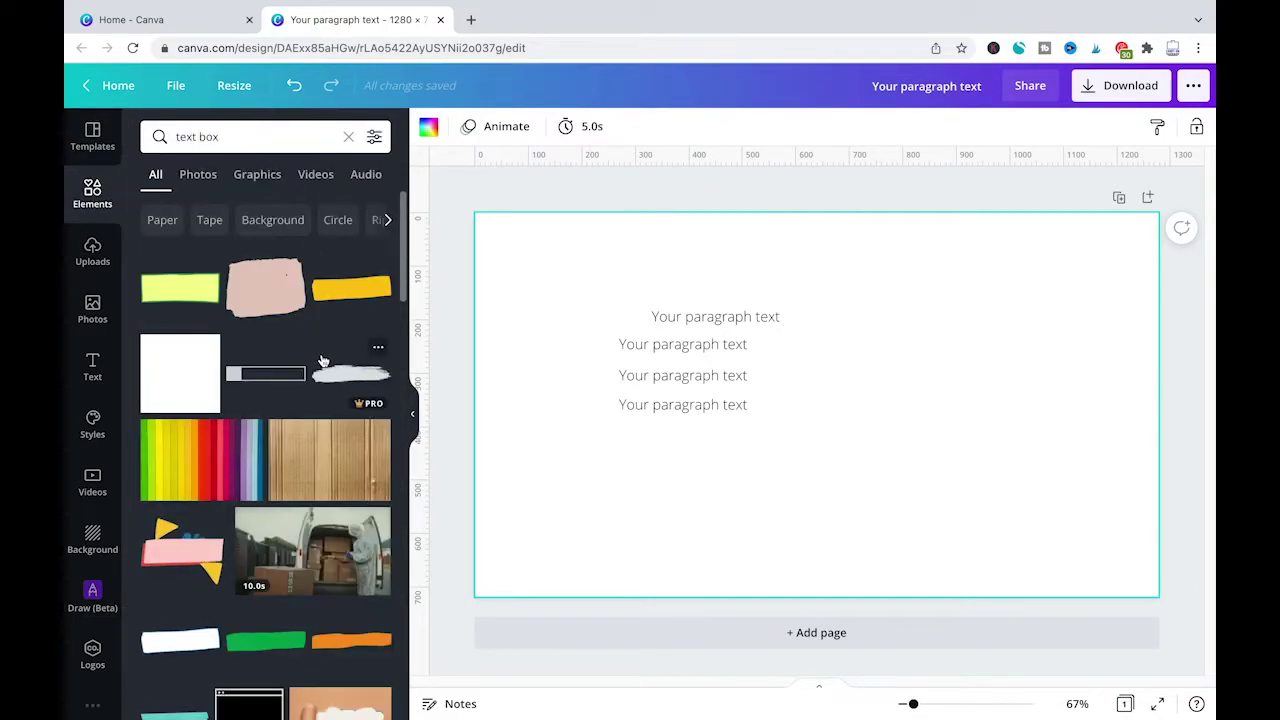
scroll(185, 560, down, 10)
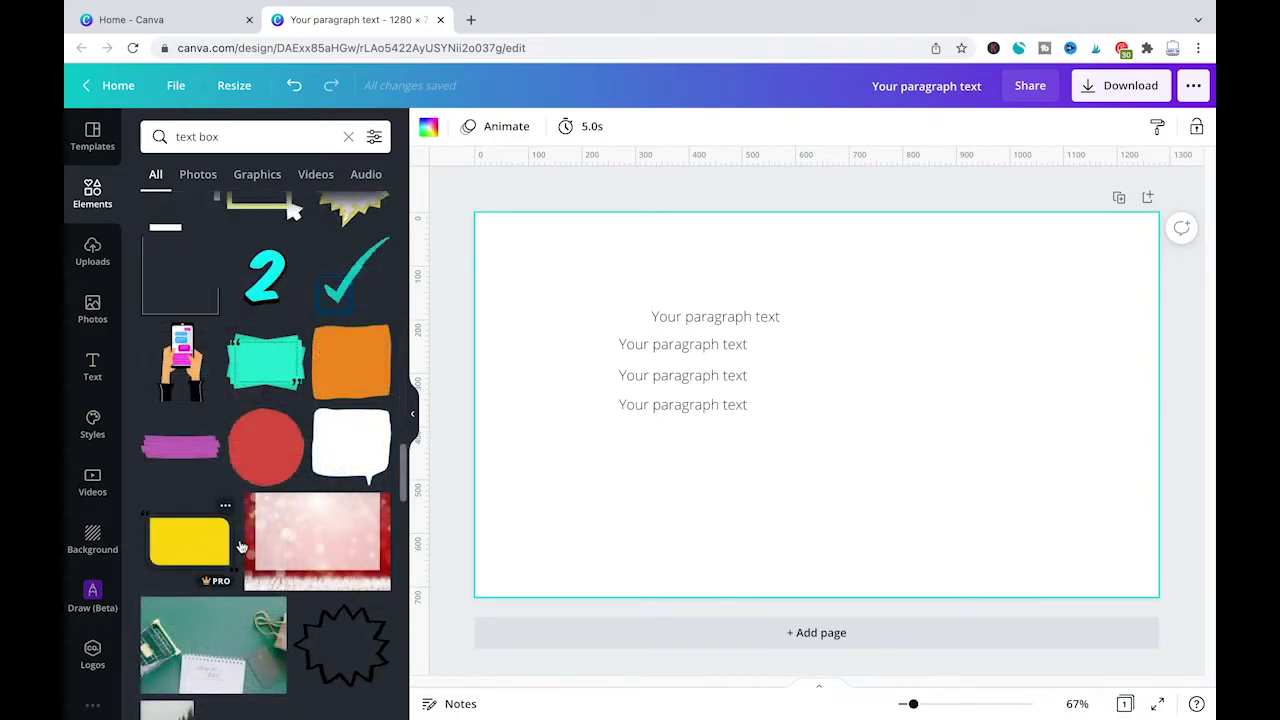
drag(185, 560, 668, 441)
- Position the quote box, then move all four selected lines into it and shrink them slightly
drag(784, 438, 906, 281)
click(714, 317)
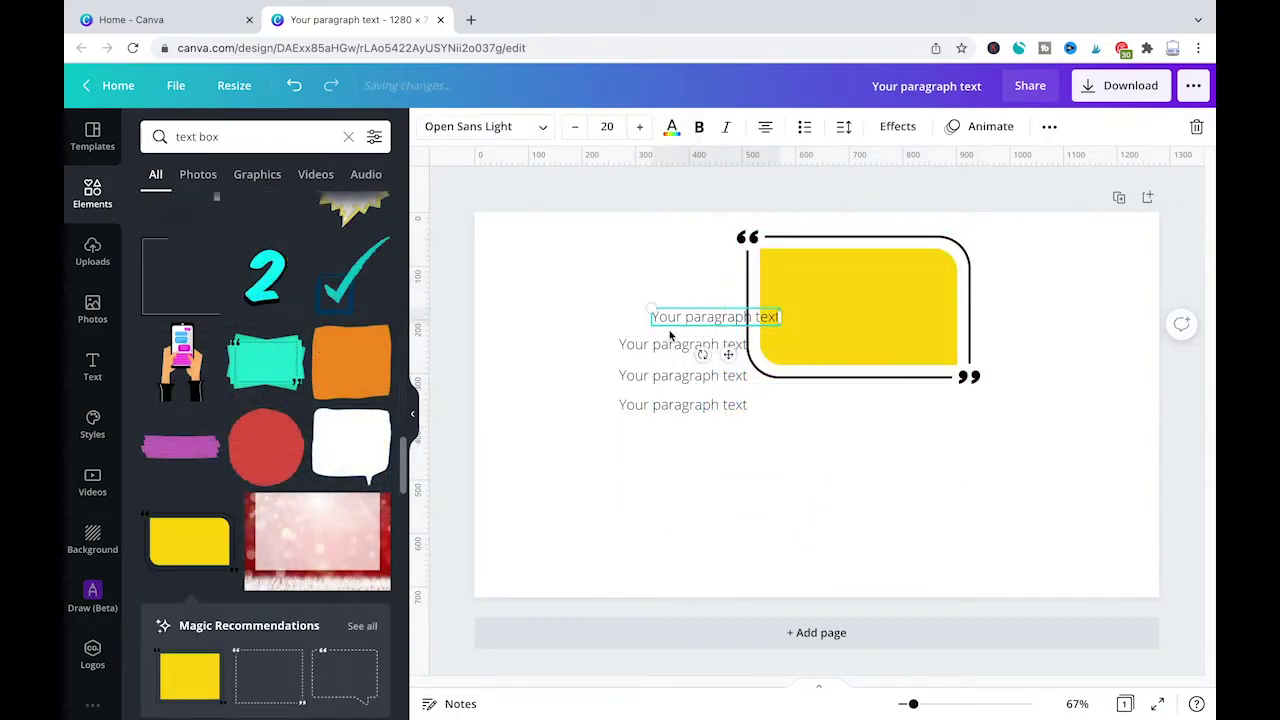
shift+click(683, 344)
shift+click(683, 375)
shift+click(683, 404)
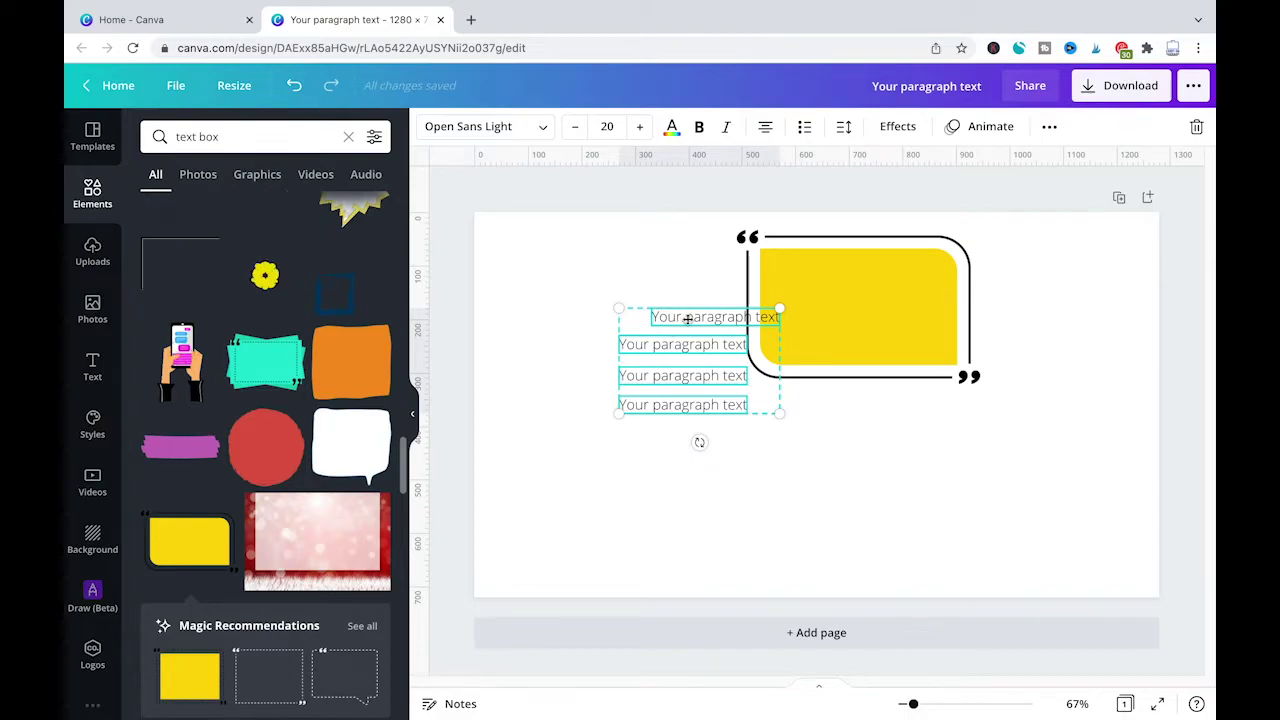
drag(667, 338, 822, 271)
mouse_move(932, 253)
mouse_down()
mouse_move(914, 252)
mouse_move(903, 271)
mouse_move(929, 258)
mouse_up()
click(810, 485)
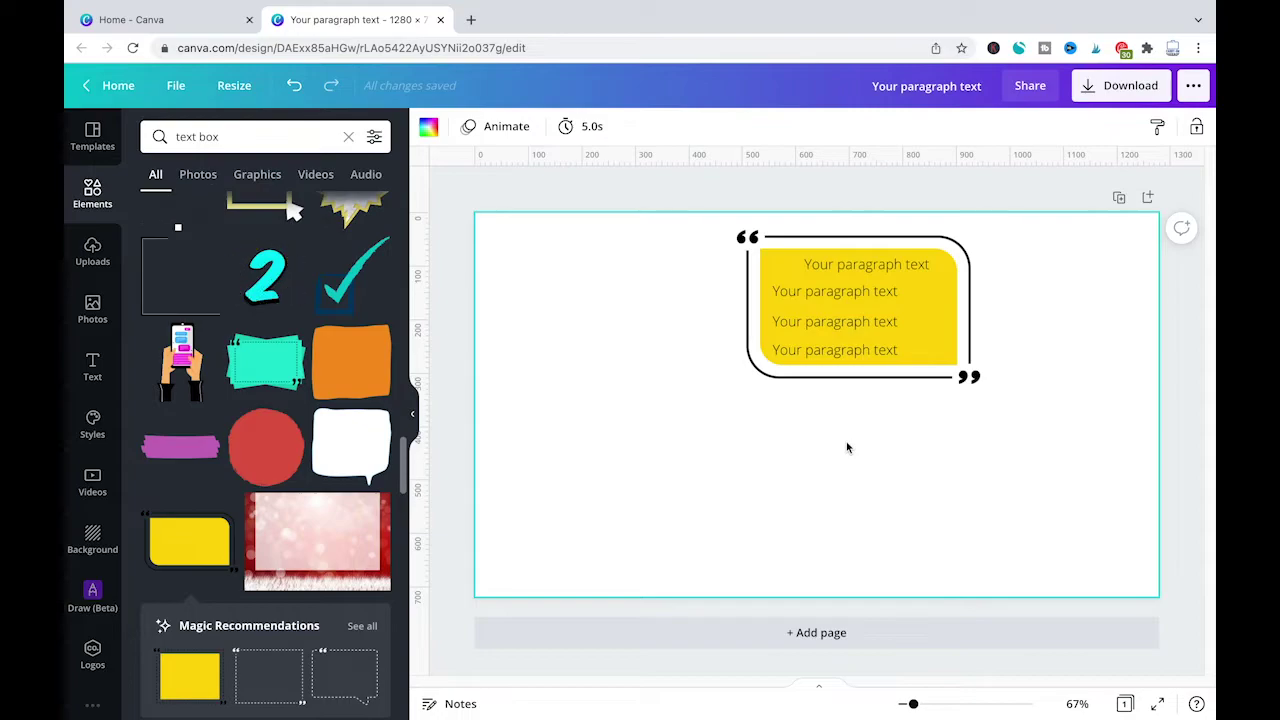
- Select all four paragraph lines and drag them out below the quote box's left side
click(811, 268)
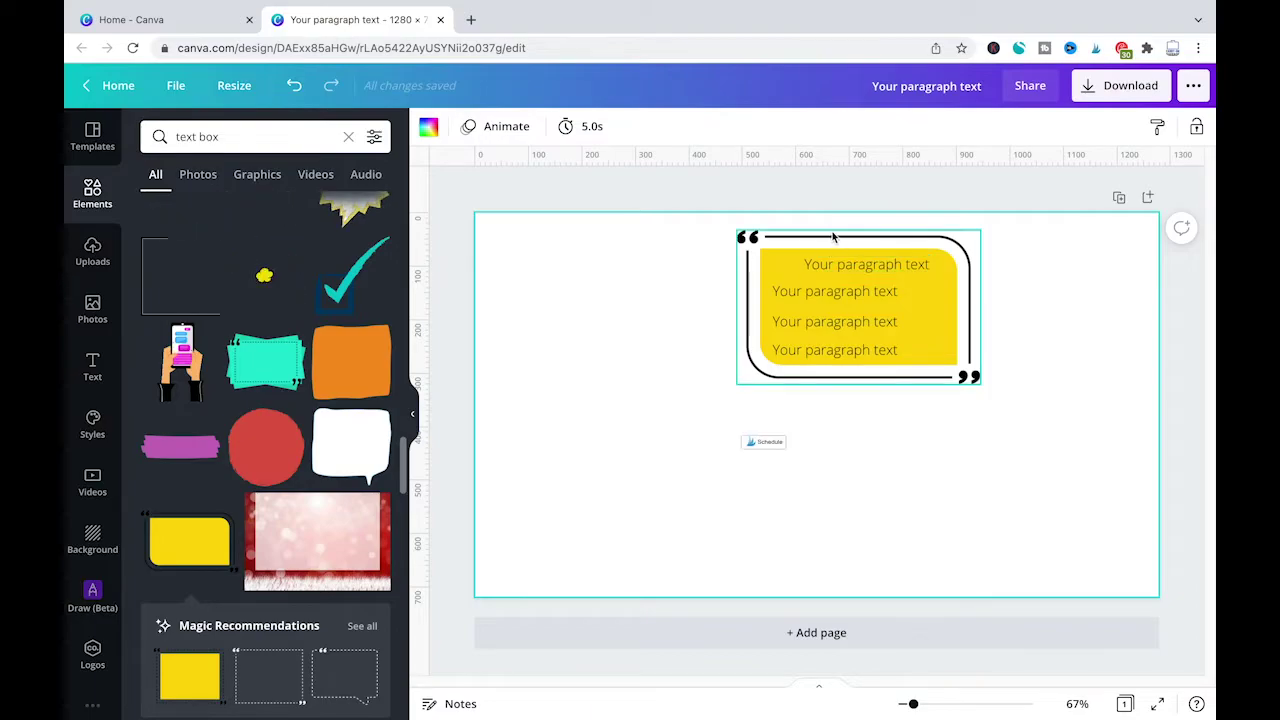
click(837, 224)
click(837, 268)
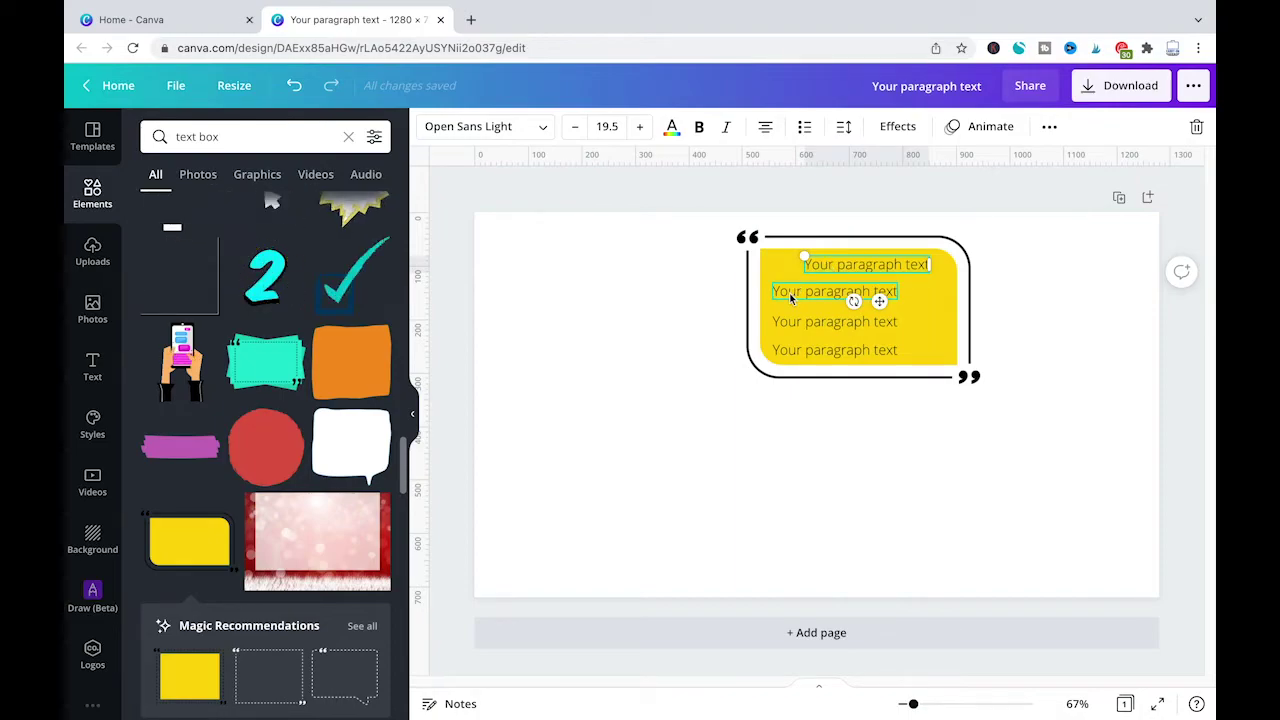
shift+click(800, 291)
shift+click(797, 324)
shift+click(797, 351)
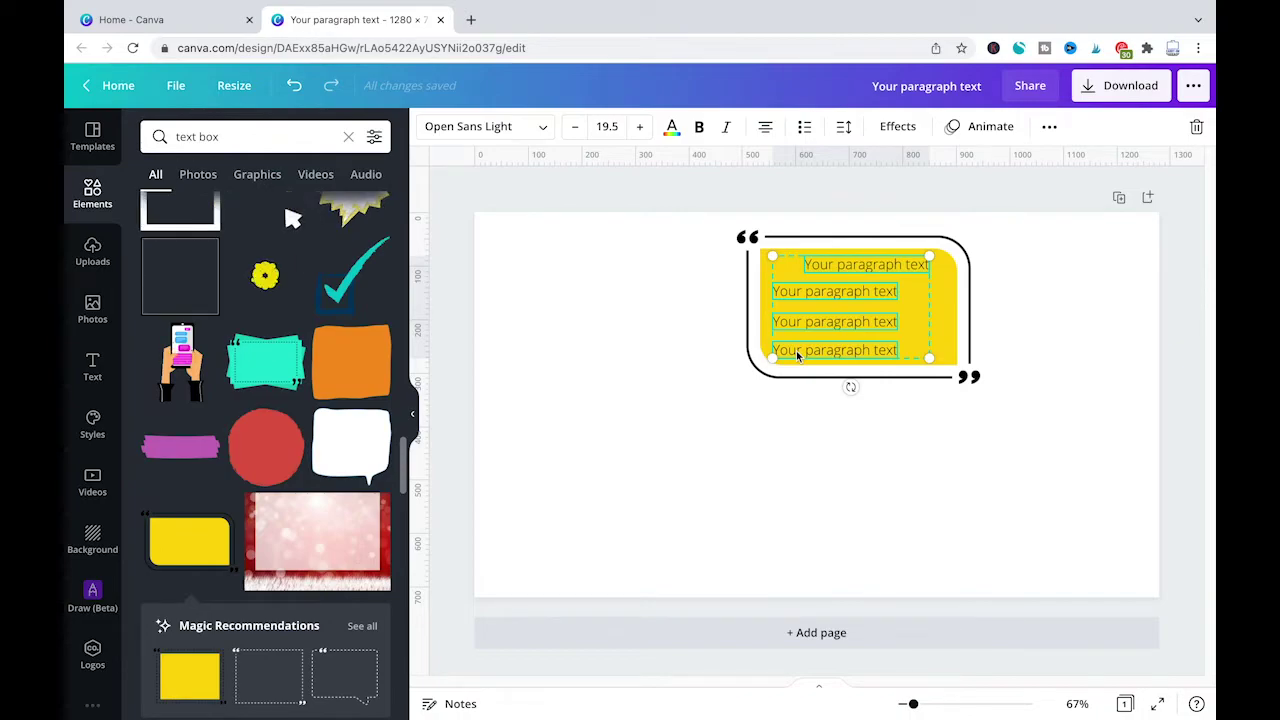
drag(835, 267, 703, 398)
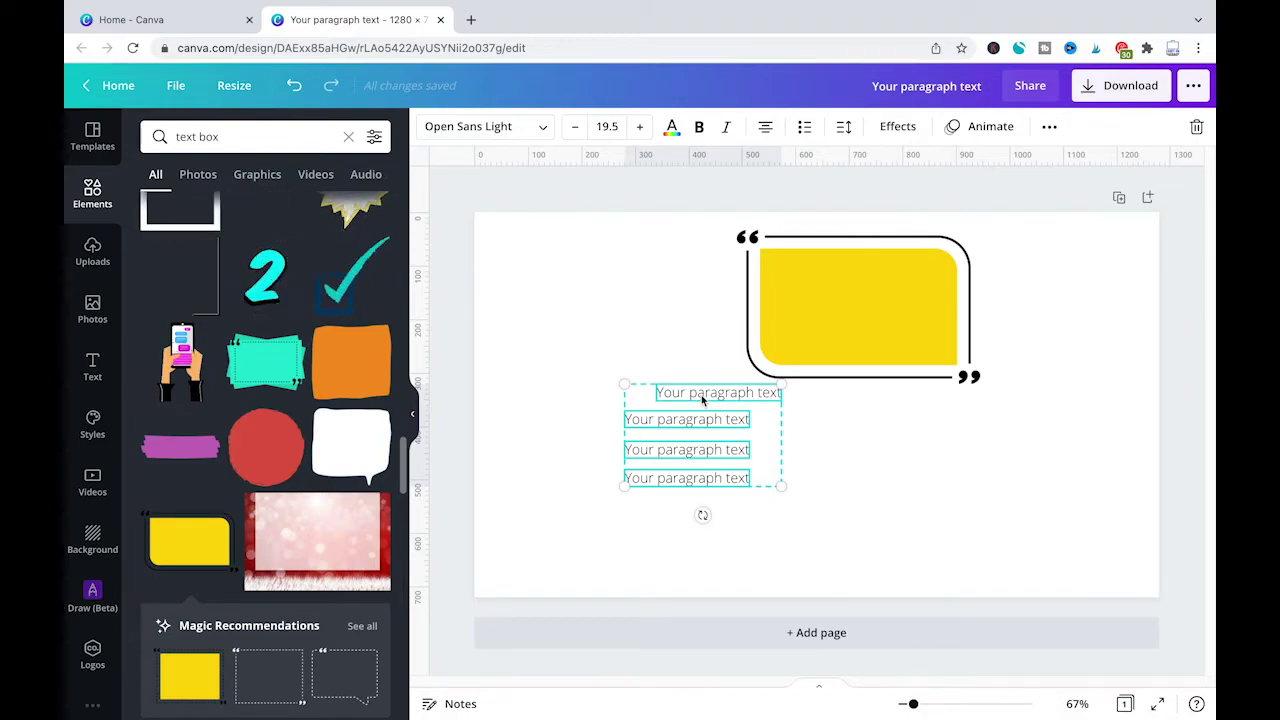
- Group the four selected lines through the ••• menu and shift the group down and left
click(1049, 128)
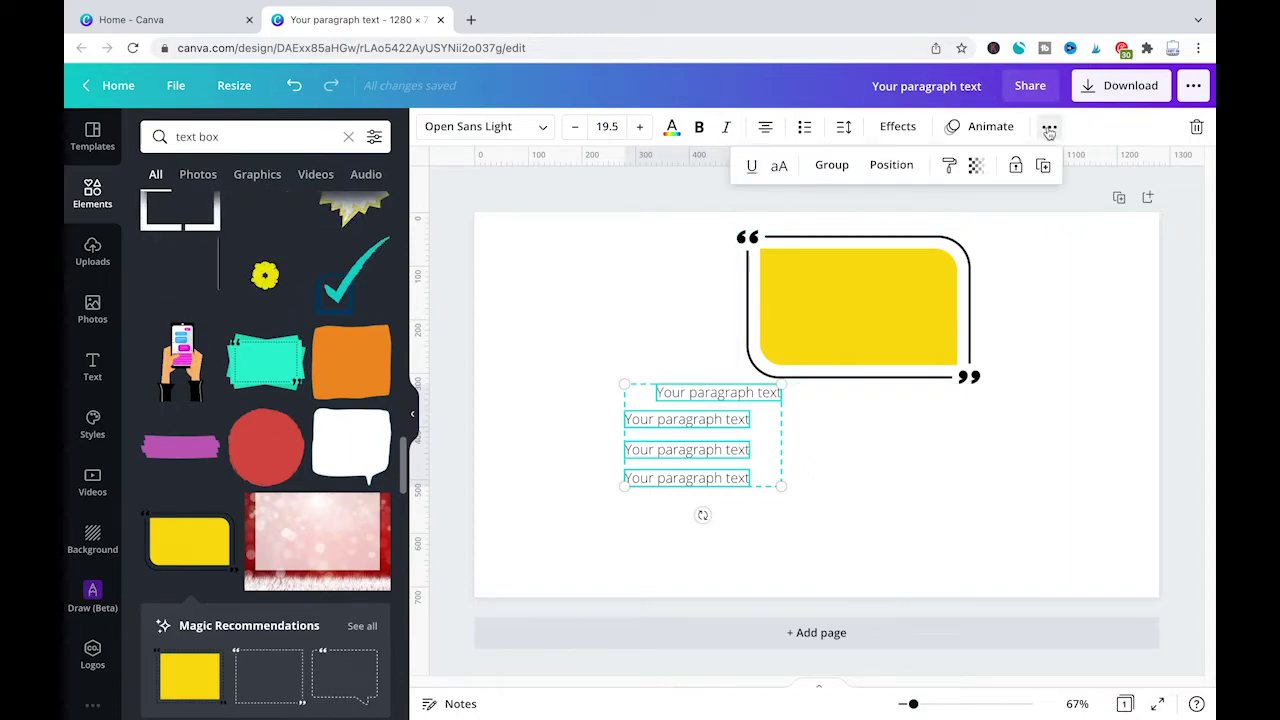
click(829, 166)
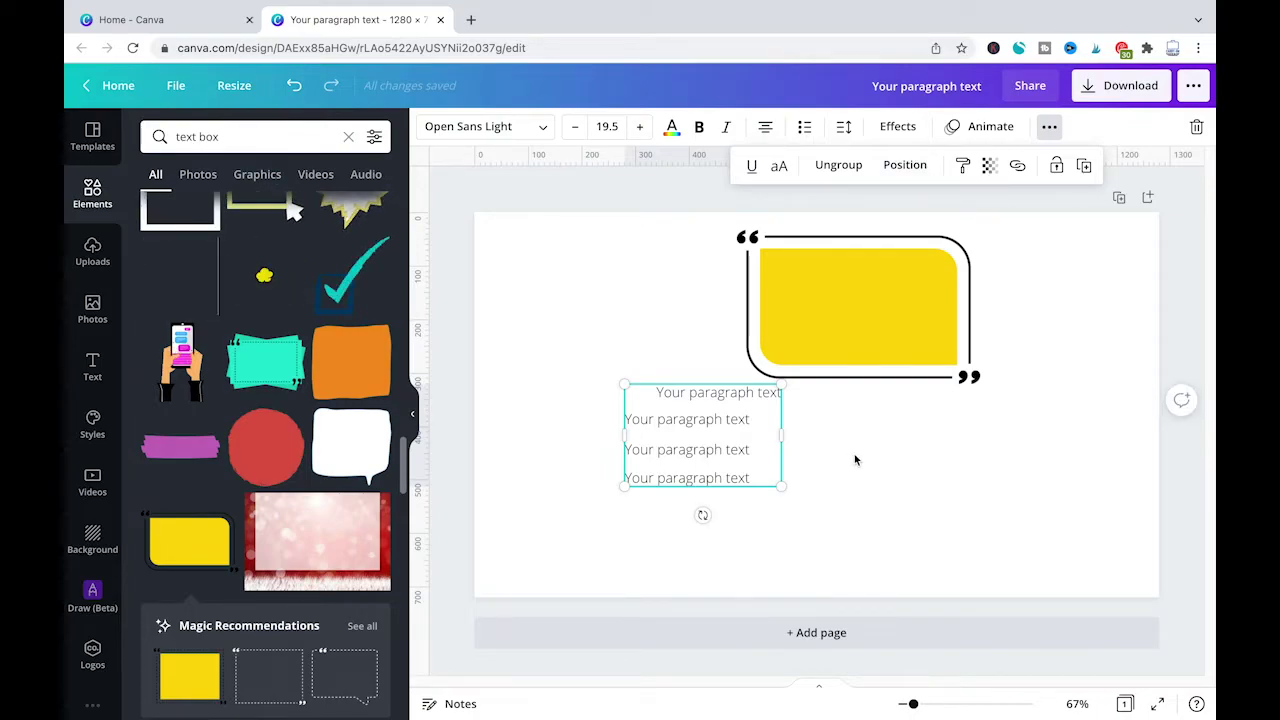
click(926, 451)
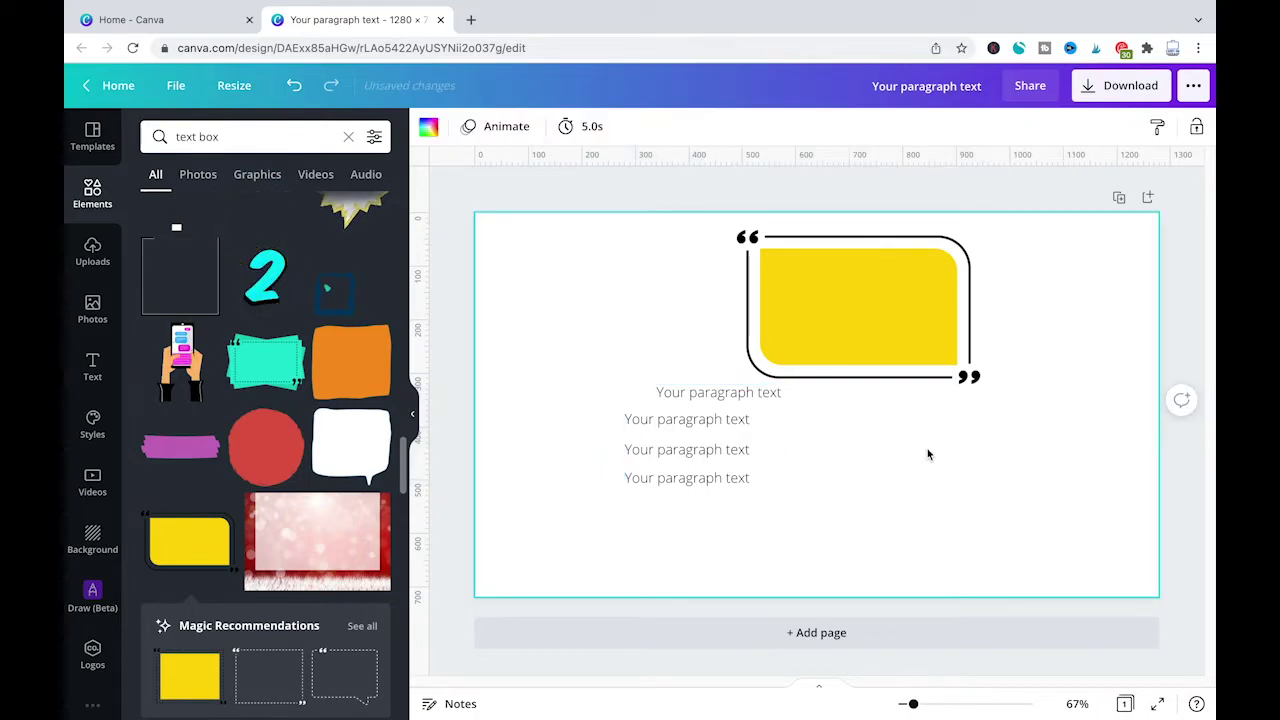
click(725, 430)
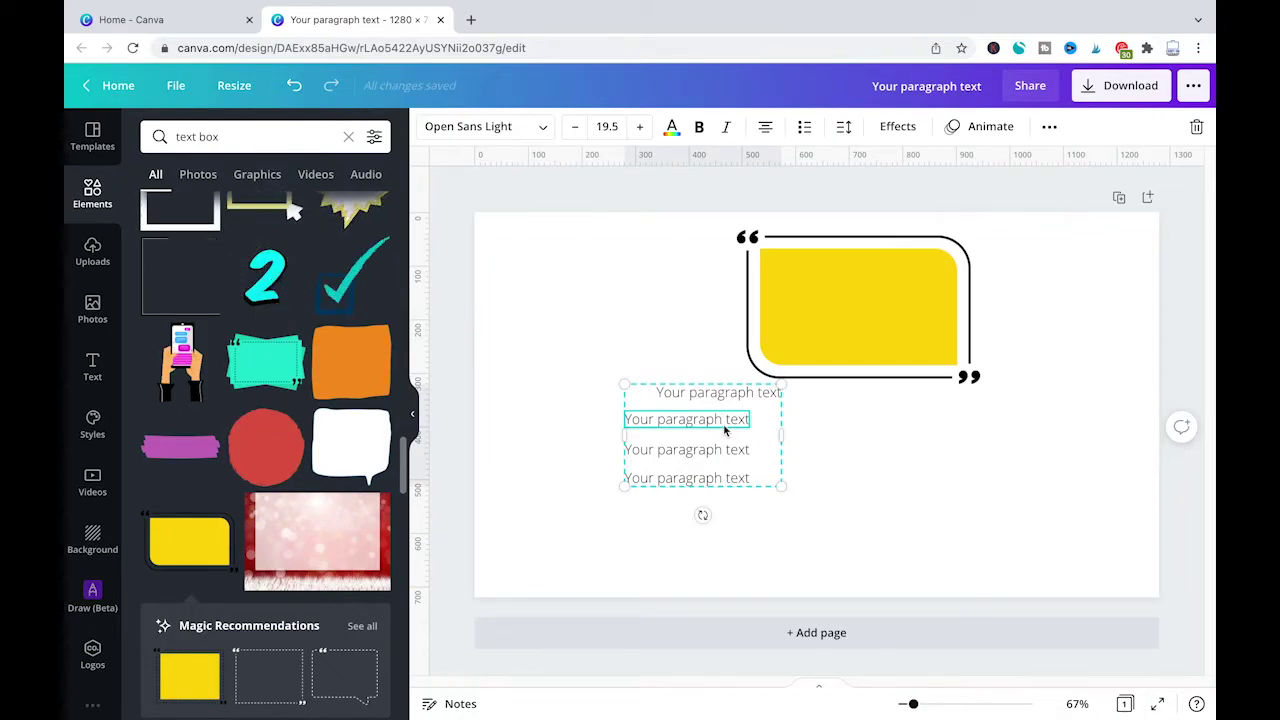
drag(725, 430, 660, 438)
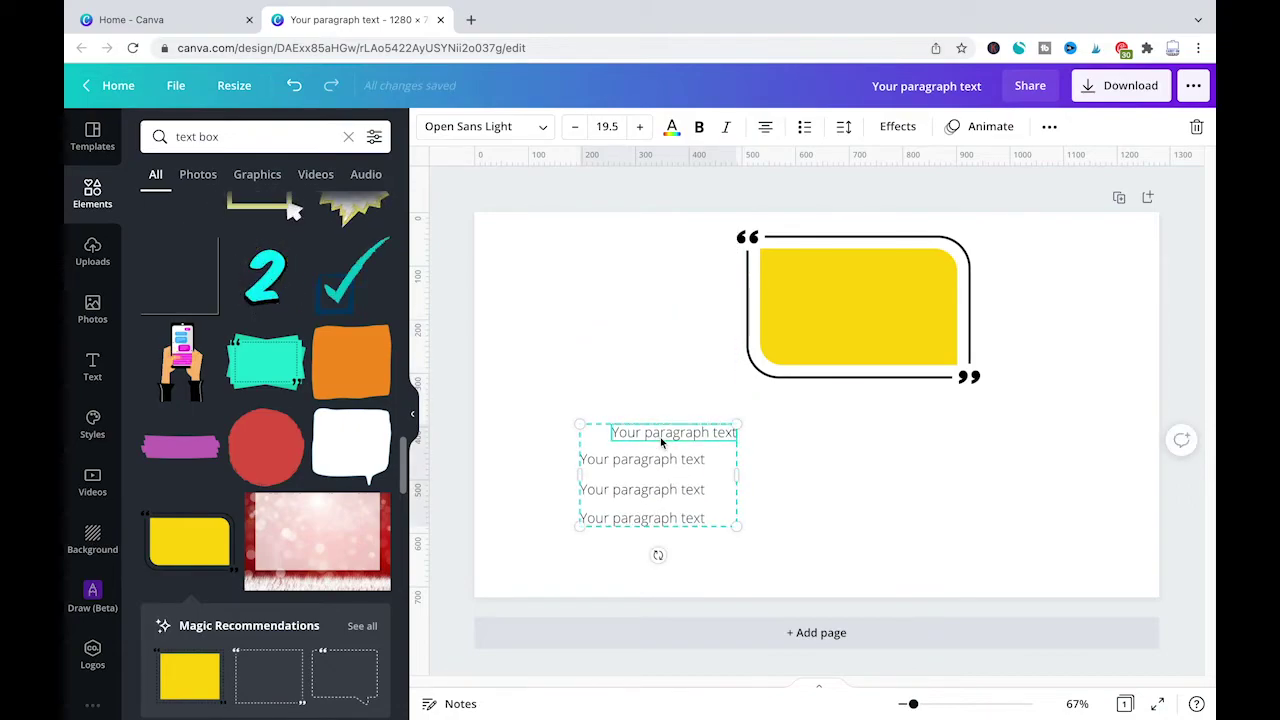